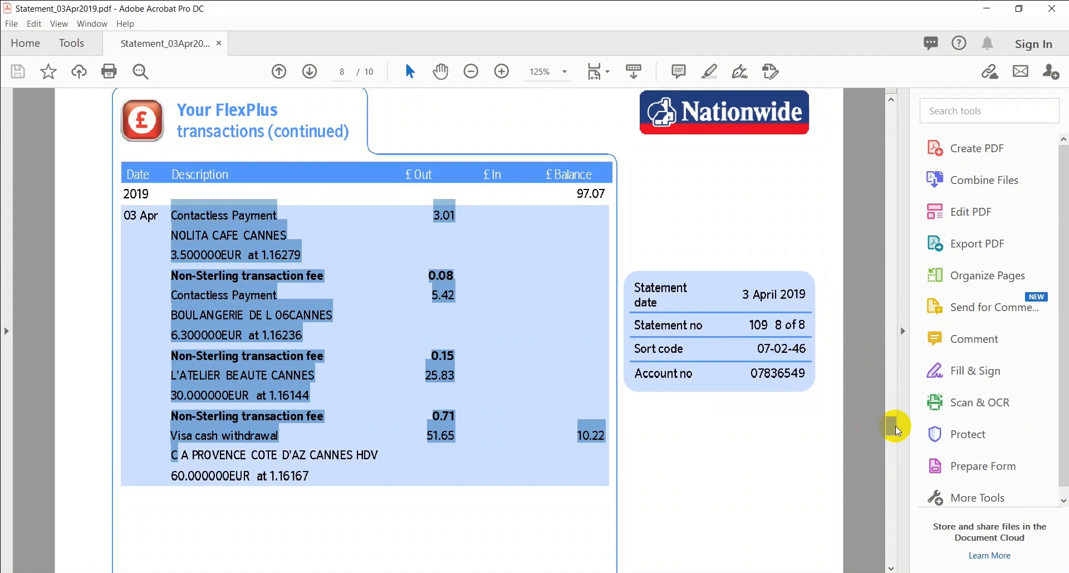
Examine the first page of the bank statement PDF, including the account summary box and the transaction table's column headings
scroll(324, 380, down, 4)
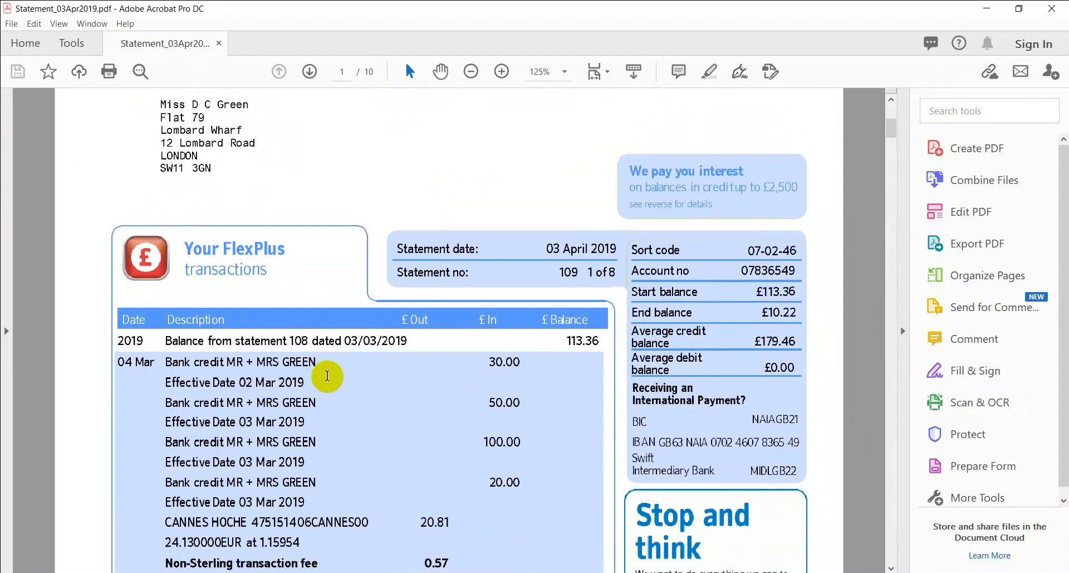
click(613, 572)
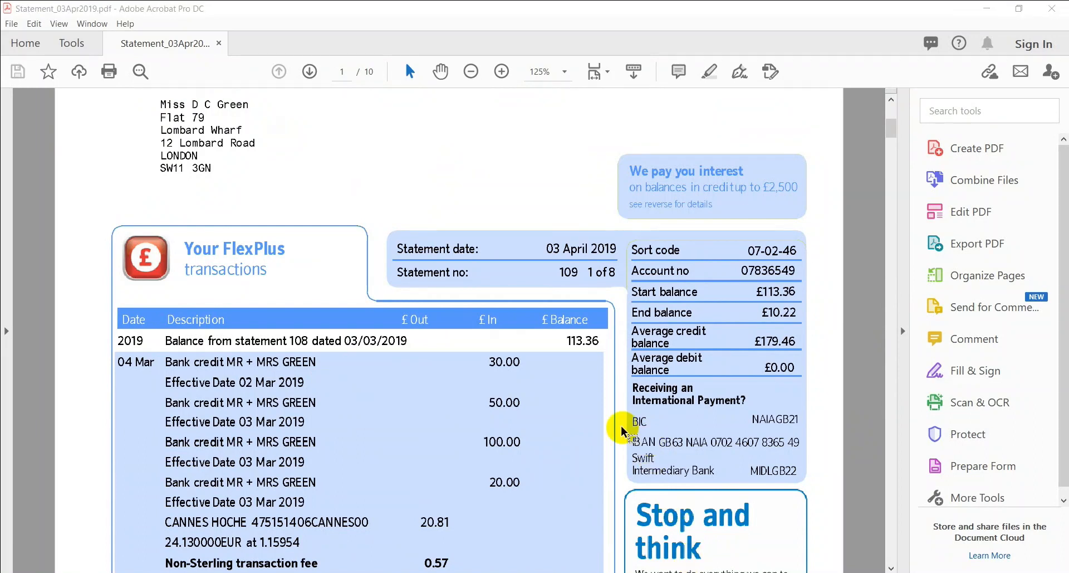
scroll(499, 395, down, 1)
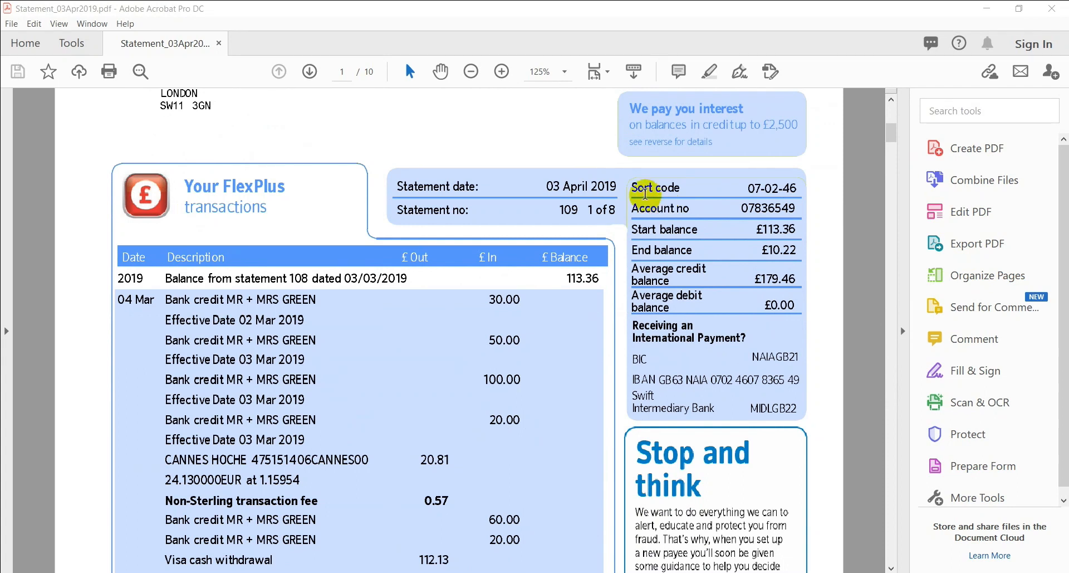
drag(454, 190, 797, 411)
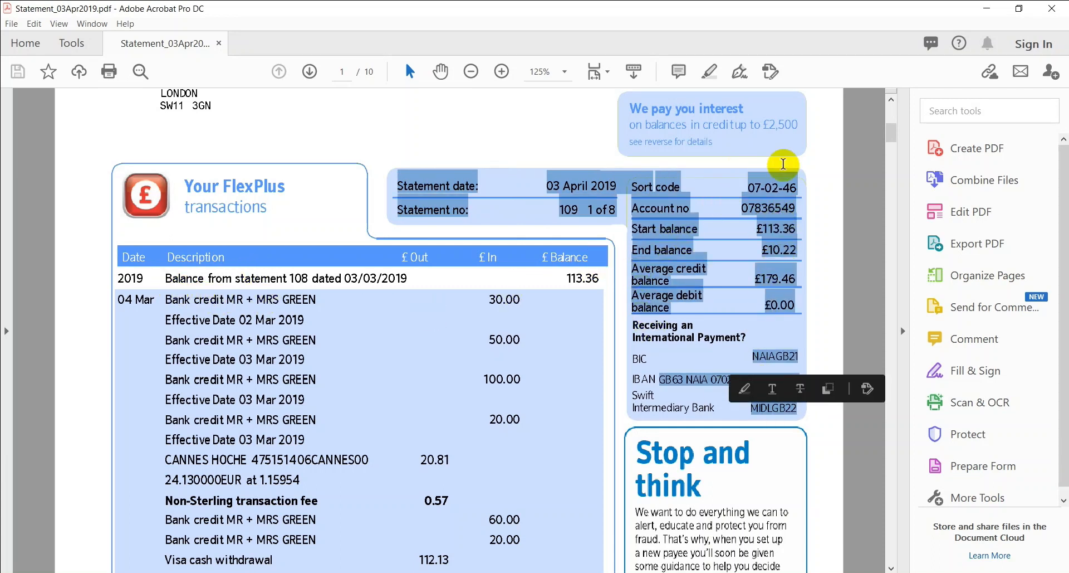
click(790, 189)
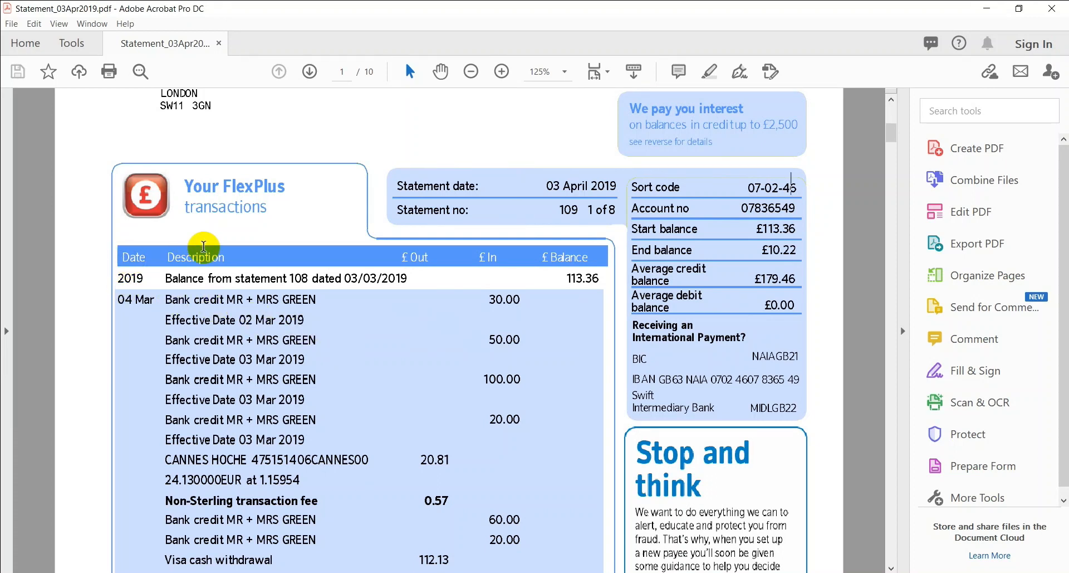
scroll(207, 262, down, 1)
drag(120, 248, 217, 248)
drag(408, 246, 603, 246)
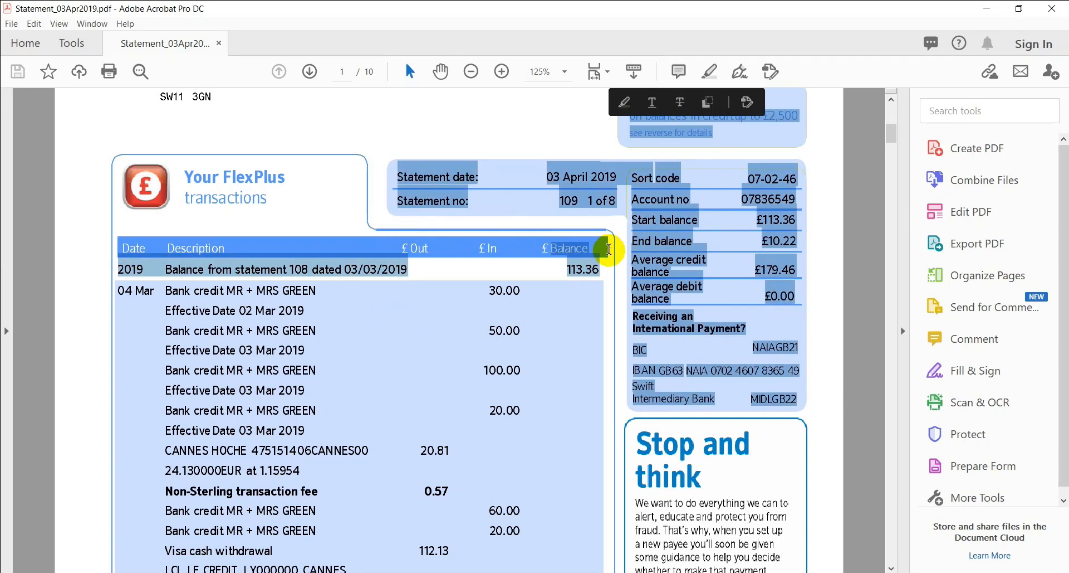
click(580, 253)
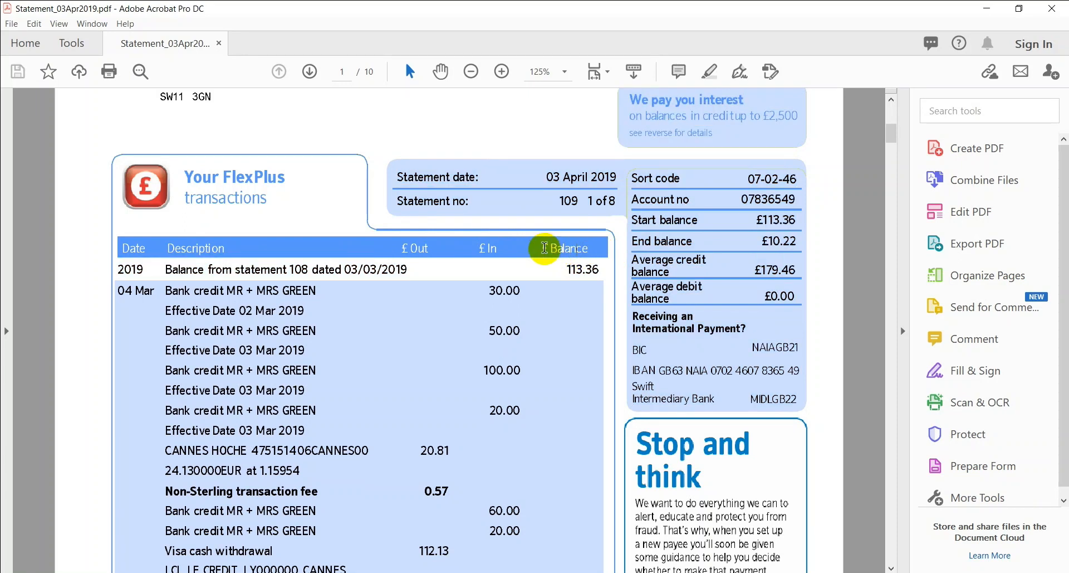
Switch to the Bank Statement to Excel spreadsheet and enter the row 1 headings Date, Description, Out, In and Balance in A1:E1
key(alt+Tab)
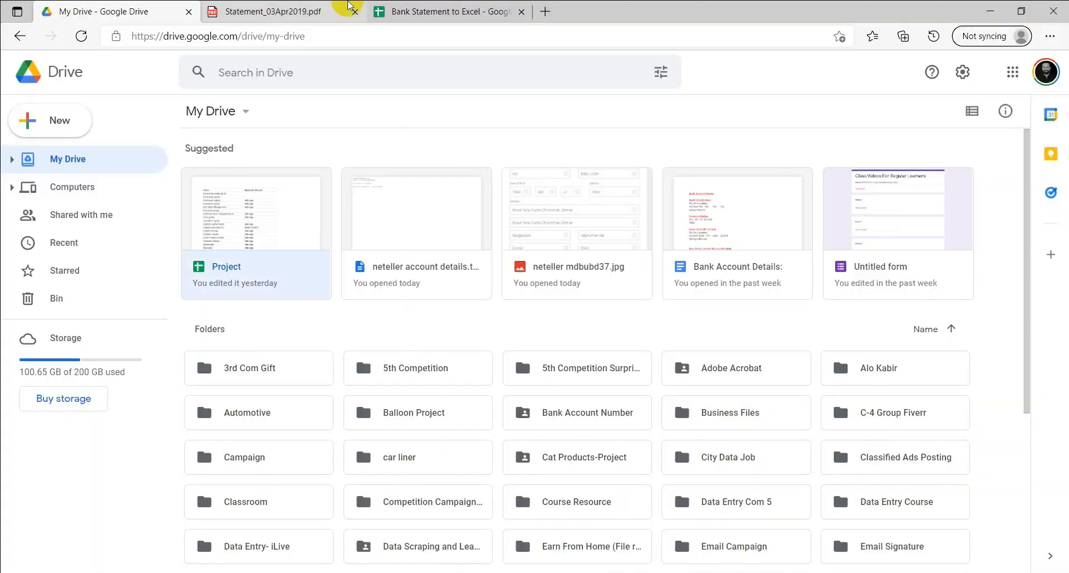
click(411, 10)
click(75, 164)
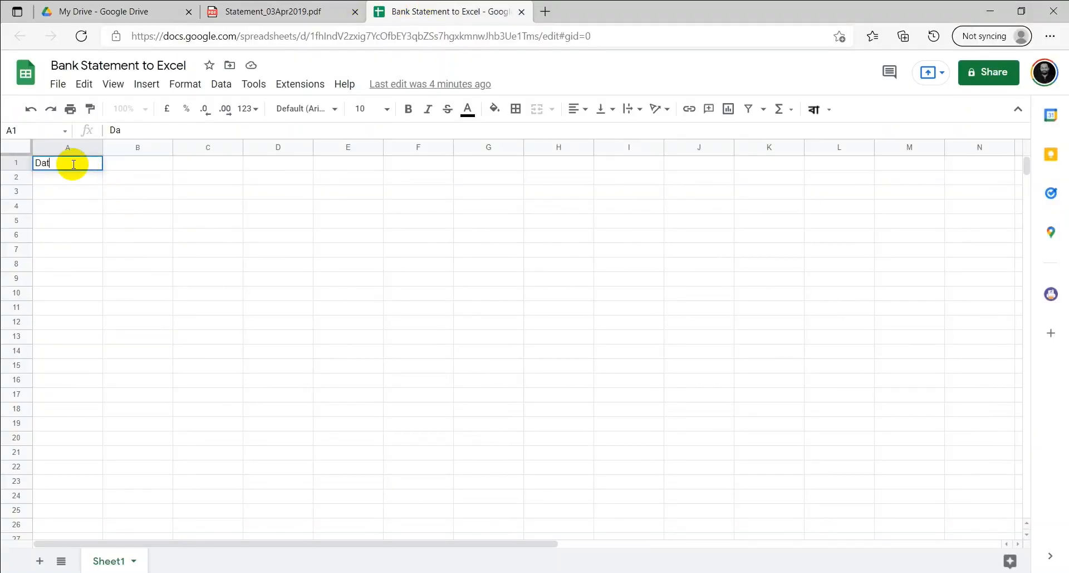
key(Tab)
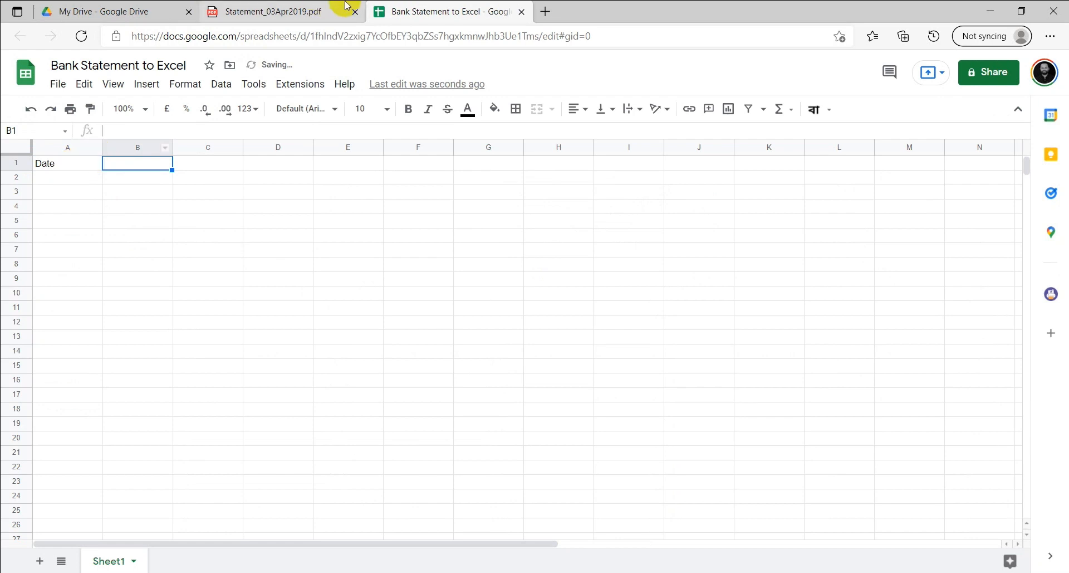
click(305, 10)
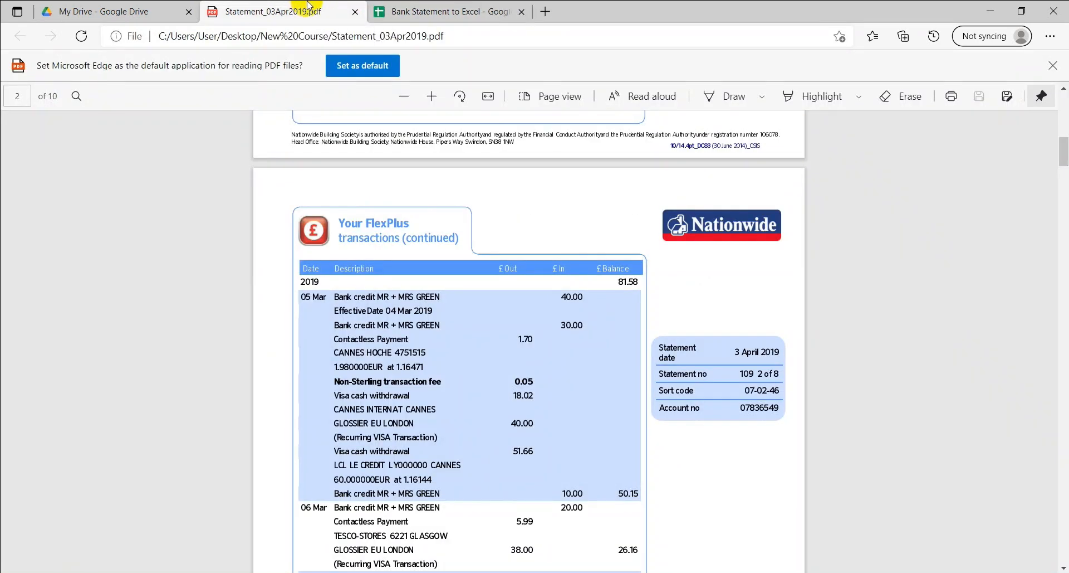
click(440, 11)
text(Description)
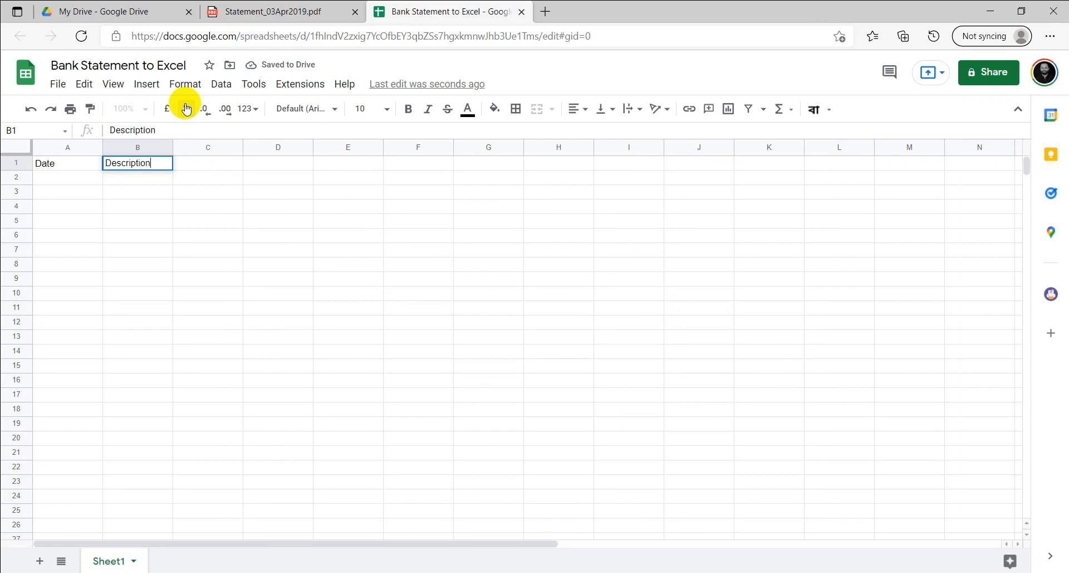
key(Tab)
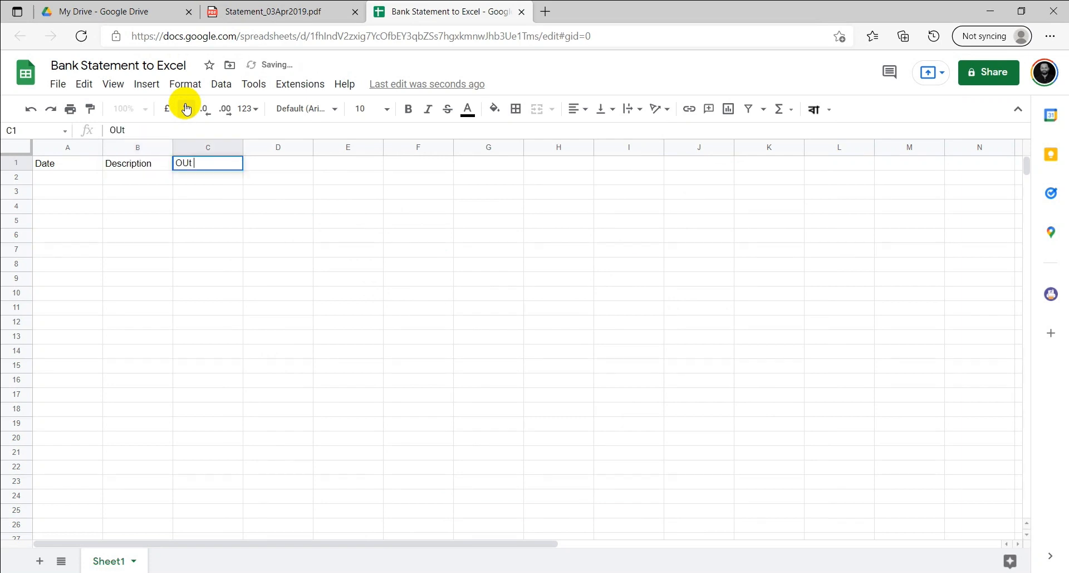
key(Tab)
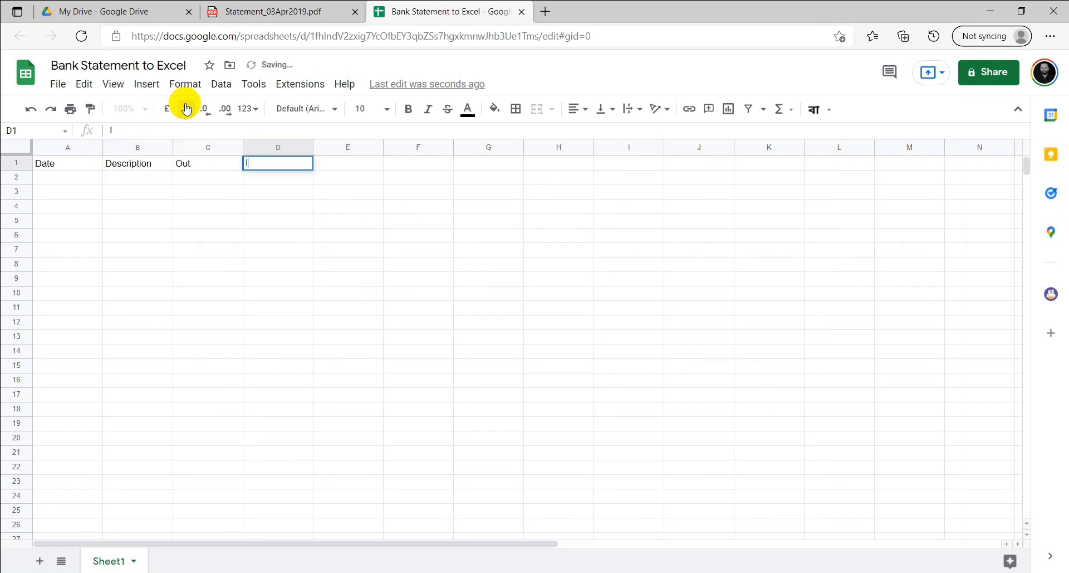
key(Tab)
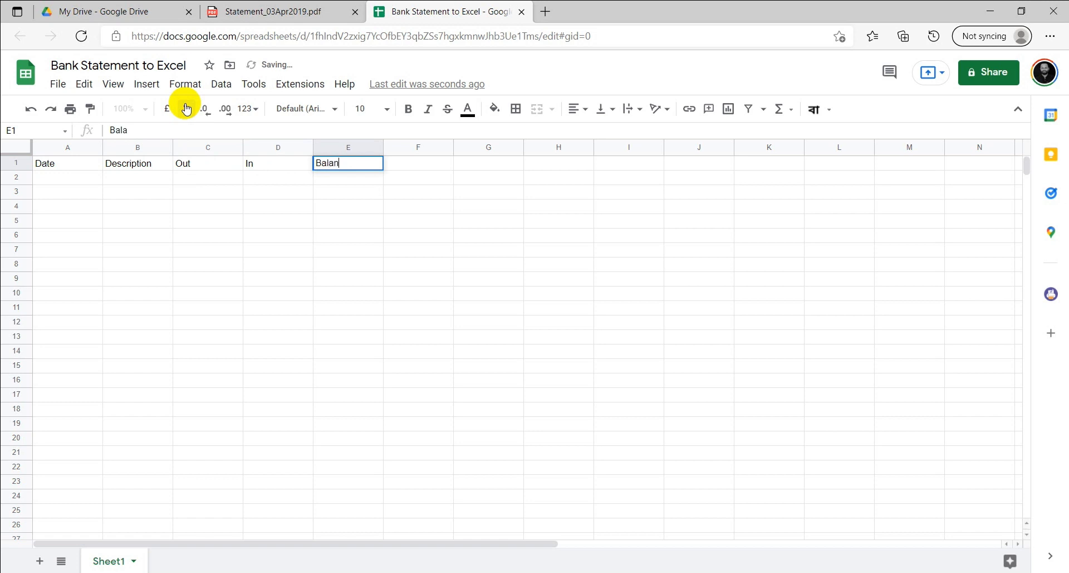
click(143, 262)
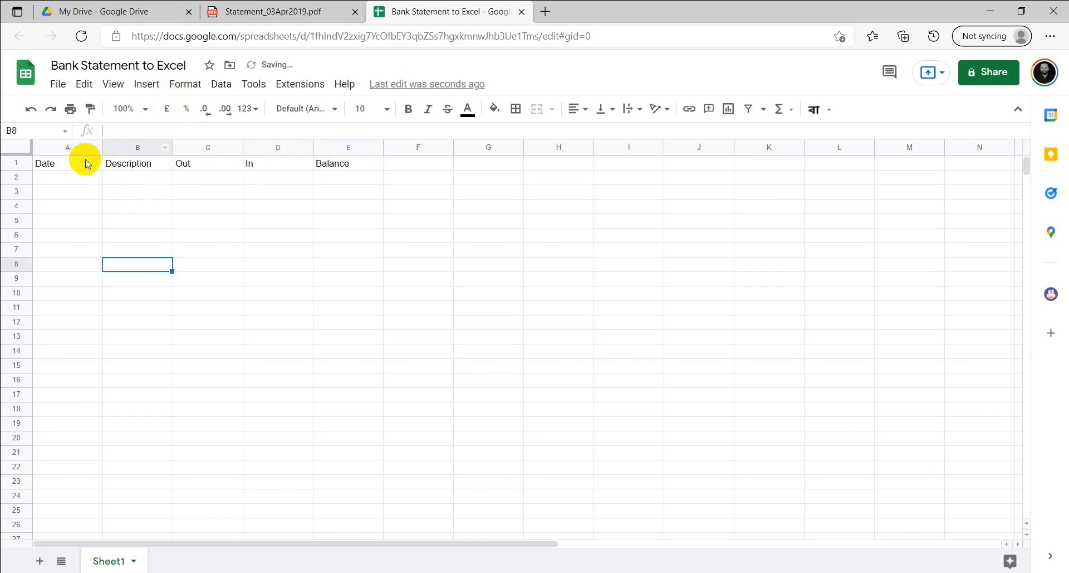
Widen columns A to E together, make the Description column wider still, and narrow the Out and In columns
drag(72, 148, 471, 146)
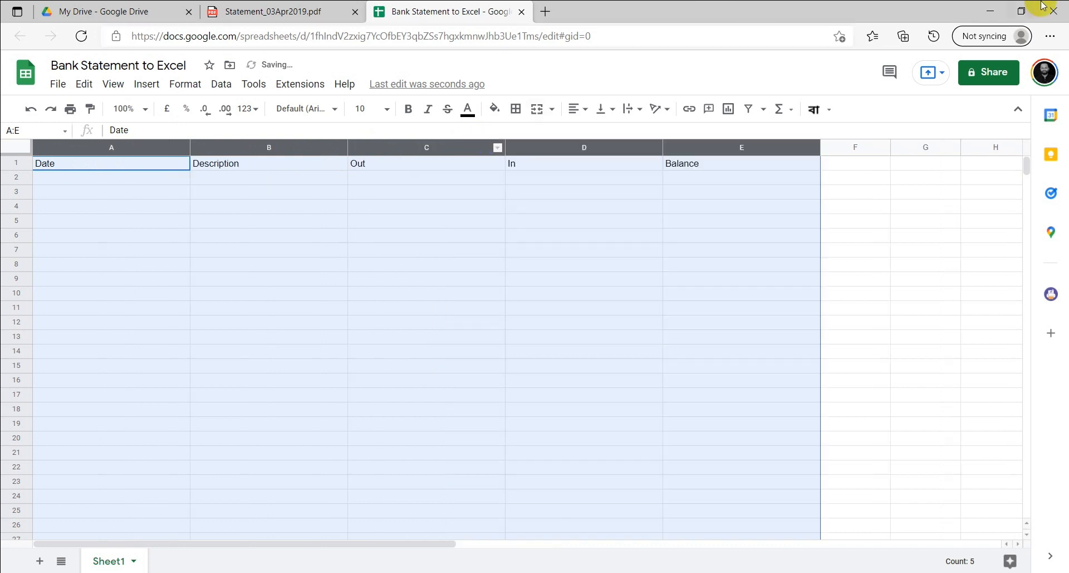
click(399, 305)
drag(346, 143, 427, 146)
drag(585, 147, 485, 146)
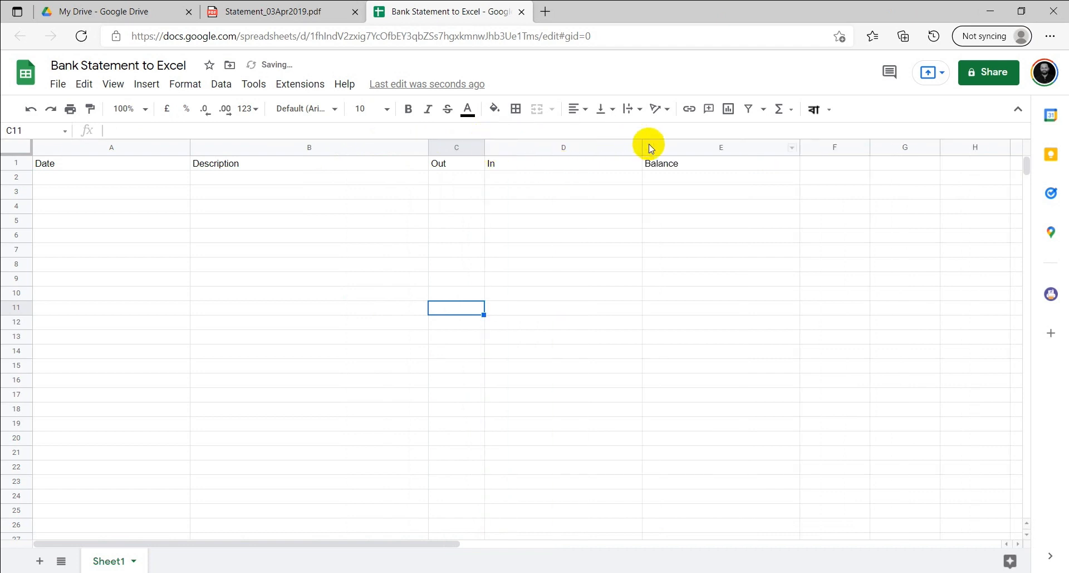
drag(640, 145, 562, 146)
drag(482, 139, 503, 147)
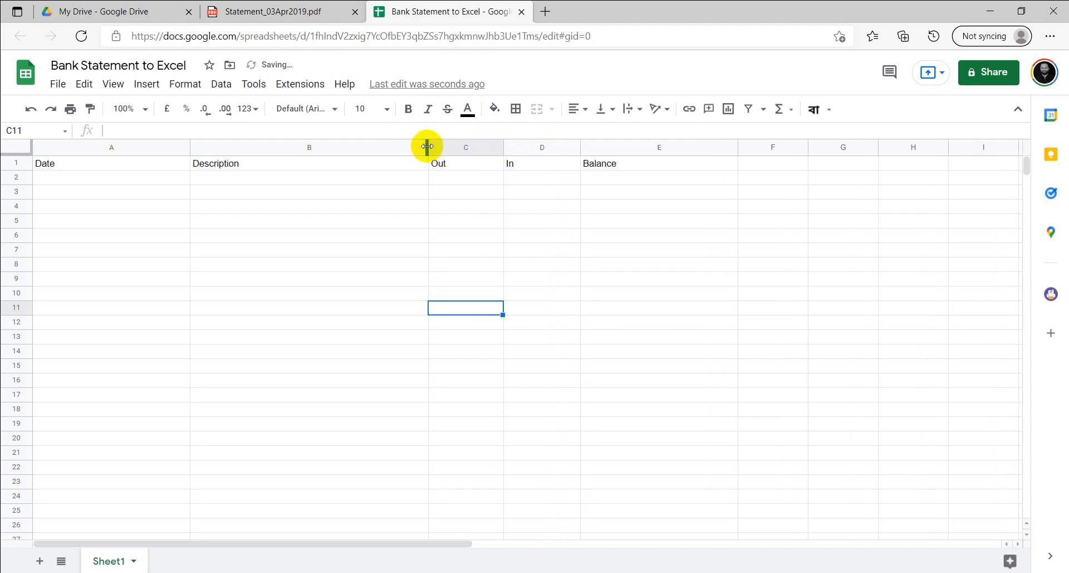
Narrow the Date column and make the header cells A1:E1 bold and centre-aligned
drag(188, 146, 592, 164)
click(408, 108)
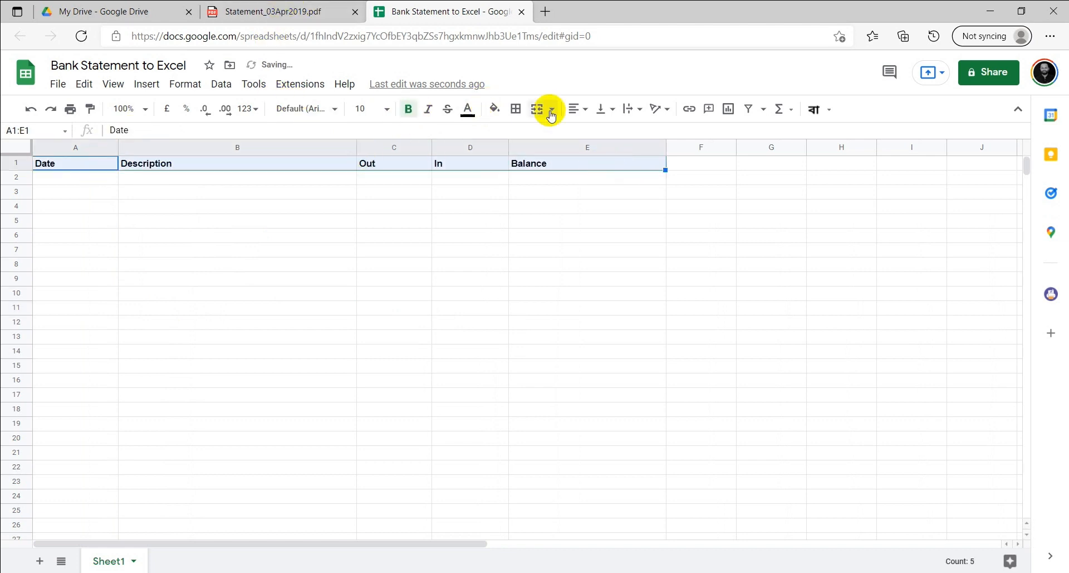
click(577, 108)
click(594, 132)
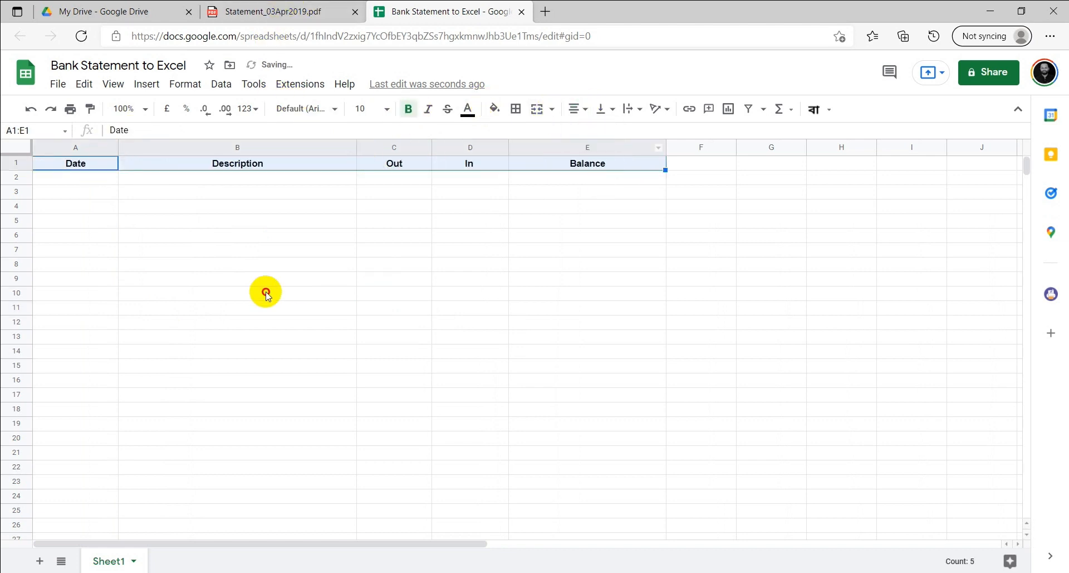
click(266, 293)
Look up the first transaction row's date in the statement PDF and enter 2019 in cell A2 of the spreadsheet
click(328, 13)
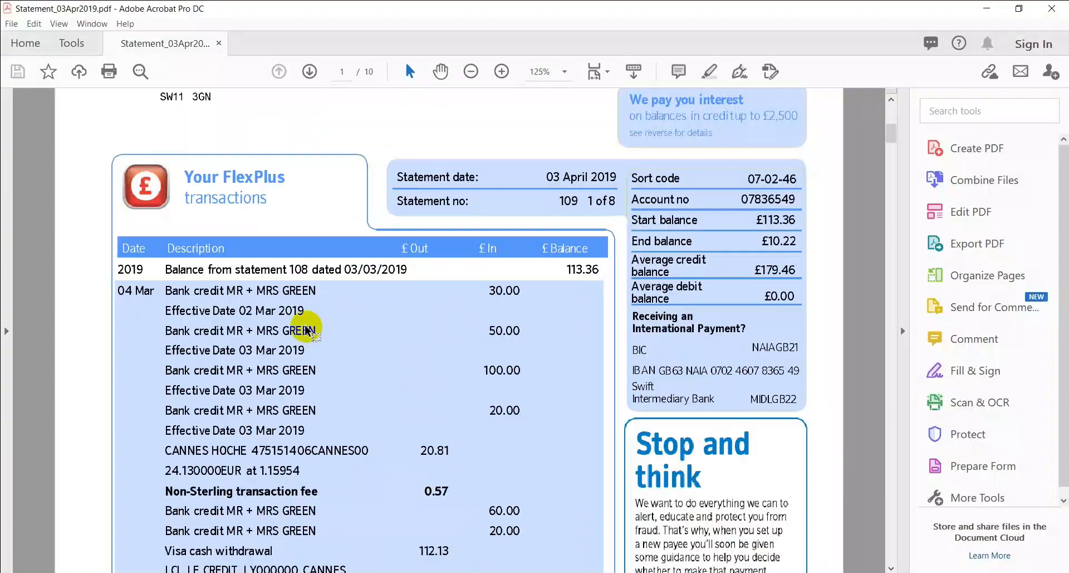
drag(119, 269, 145, 269)
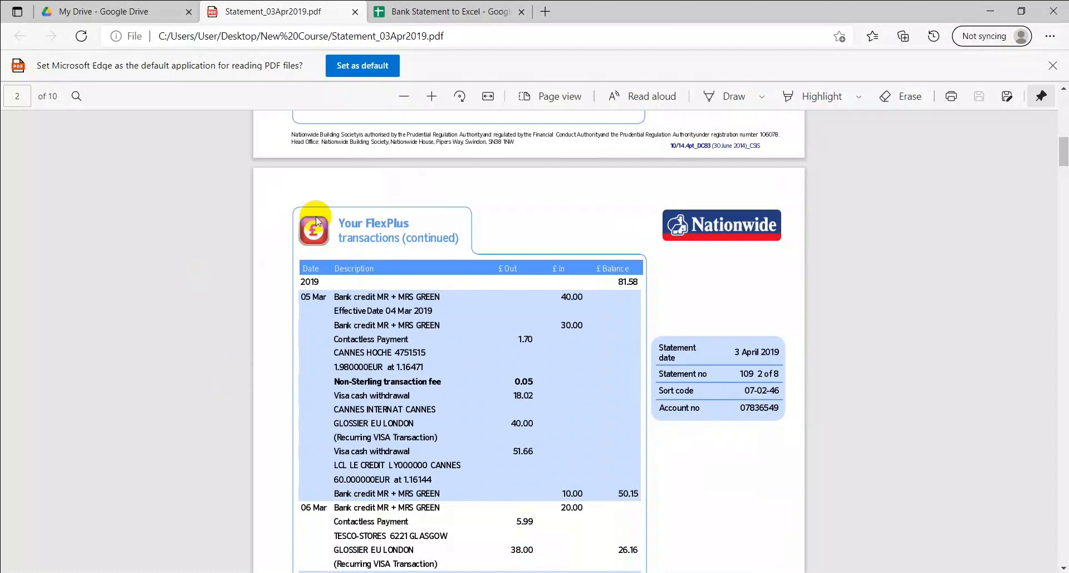
click(423, 7)
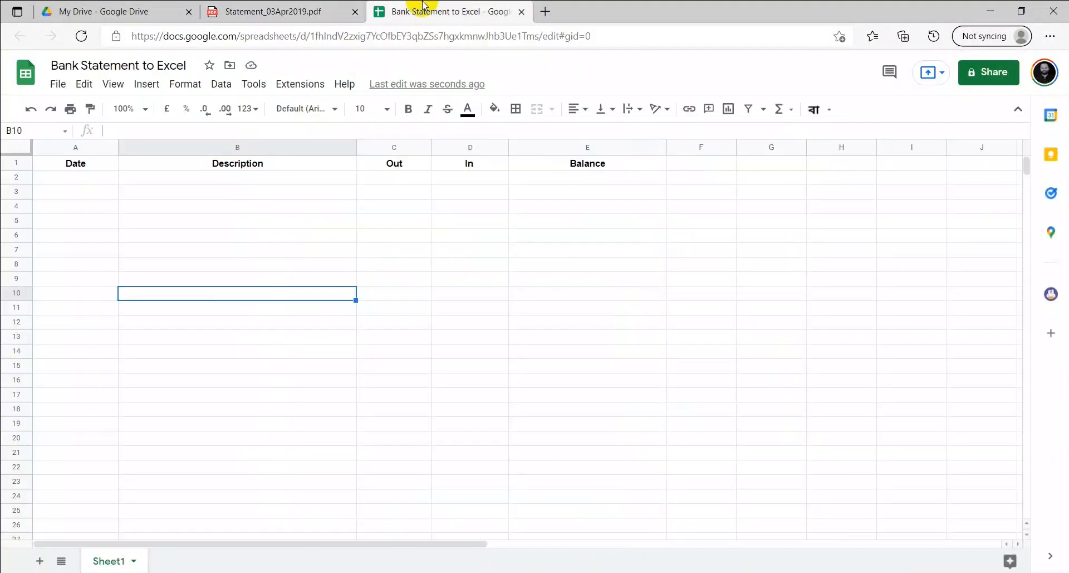
click(83, 177)
text(2019)
key(Tab)
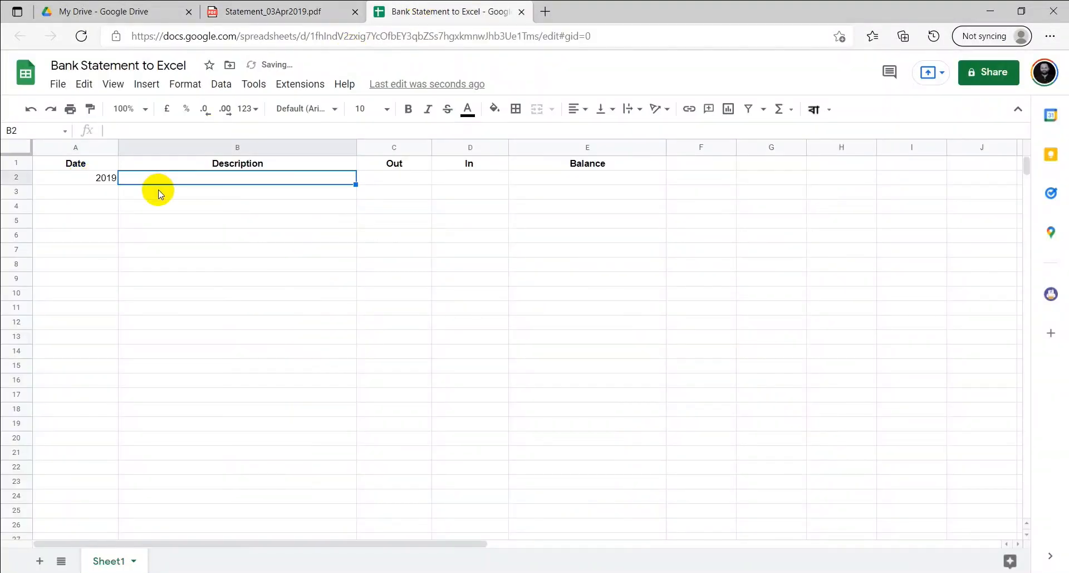
Copy the description "Balance from statement 108 dated 03/03/2019" from the statement PDF into cell B2 of the spreadsheet
key(alt+Tab)
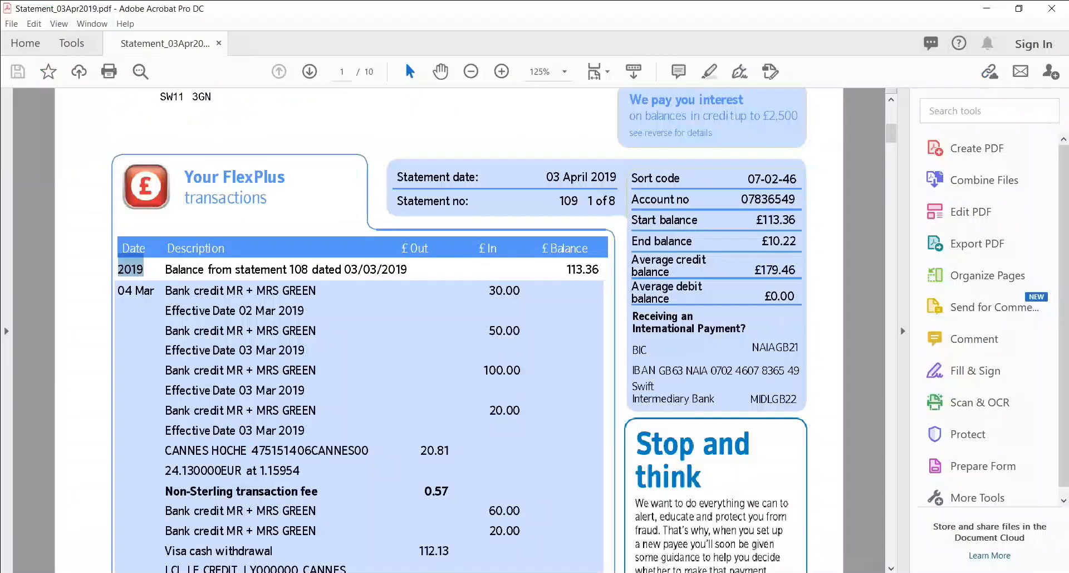
drag(159, 269, 405, 271)
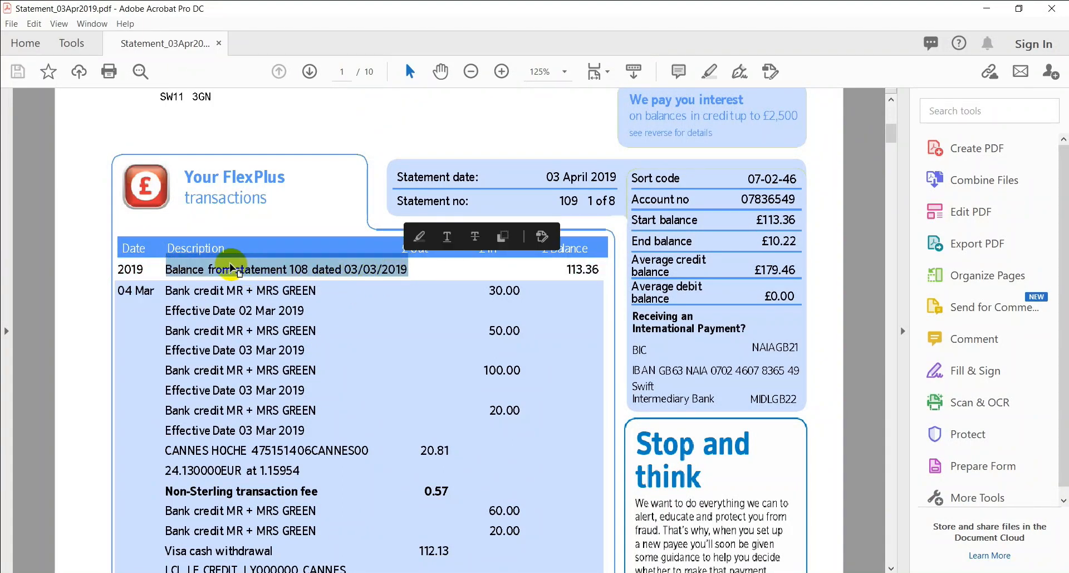
click(204, 267)
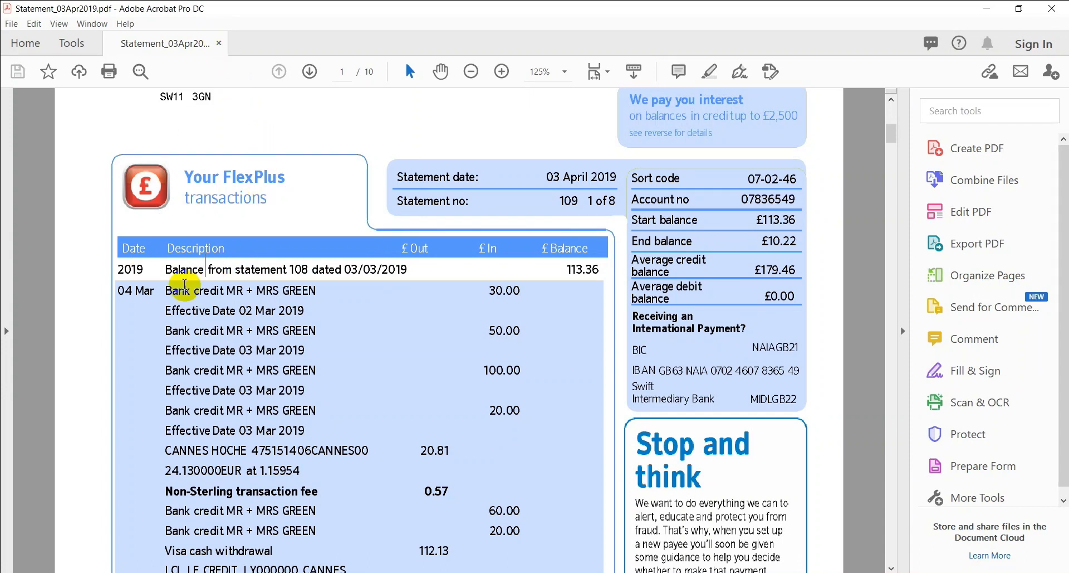
drag(167, 267, 413, 269)
key(ctrl+c)
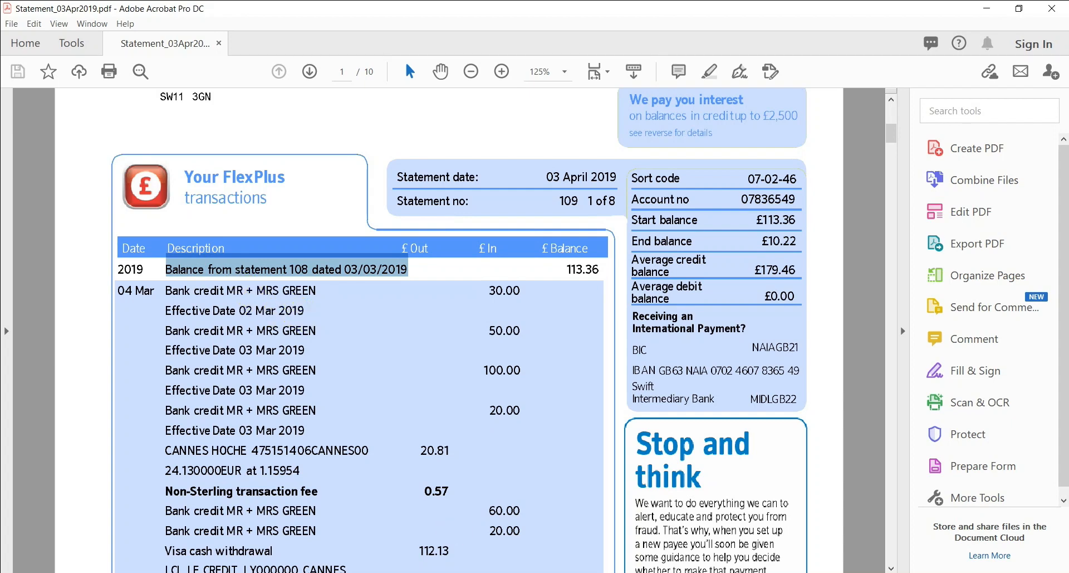
key(alt+Tab)
double_click(204, 176)
key(ctrl+v)
click(300, 221)
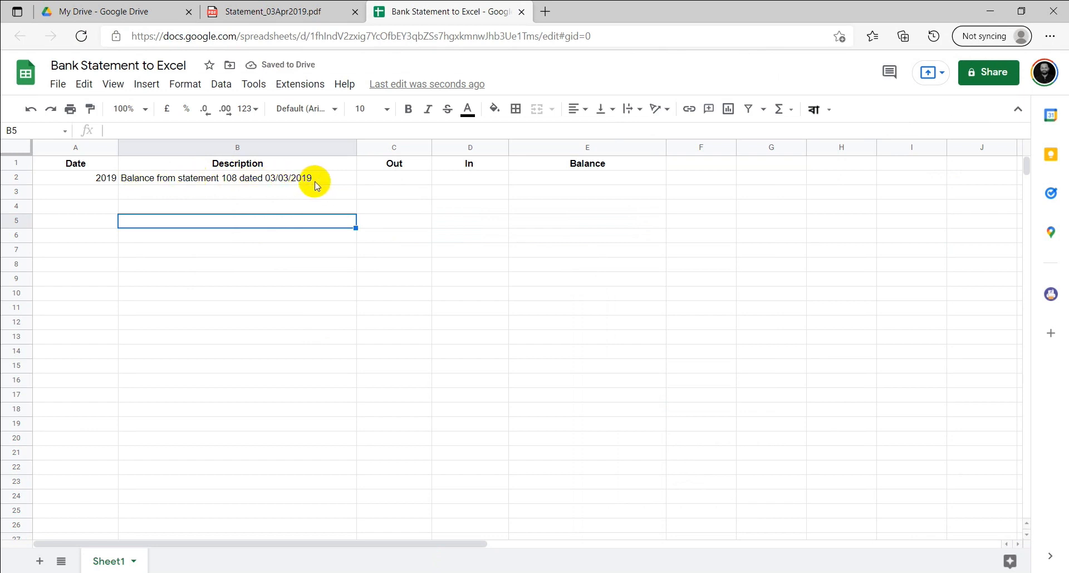
Copy the first row's balance, 113.36, from the statement PDF into cell E2 of the spreadsheet
key(alt+Tab)
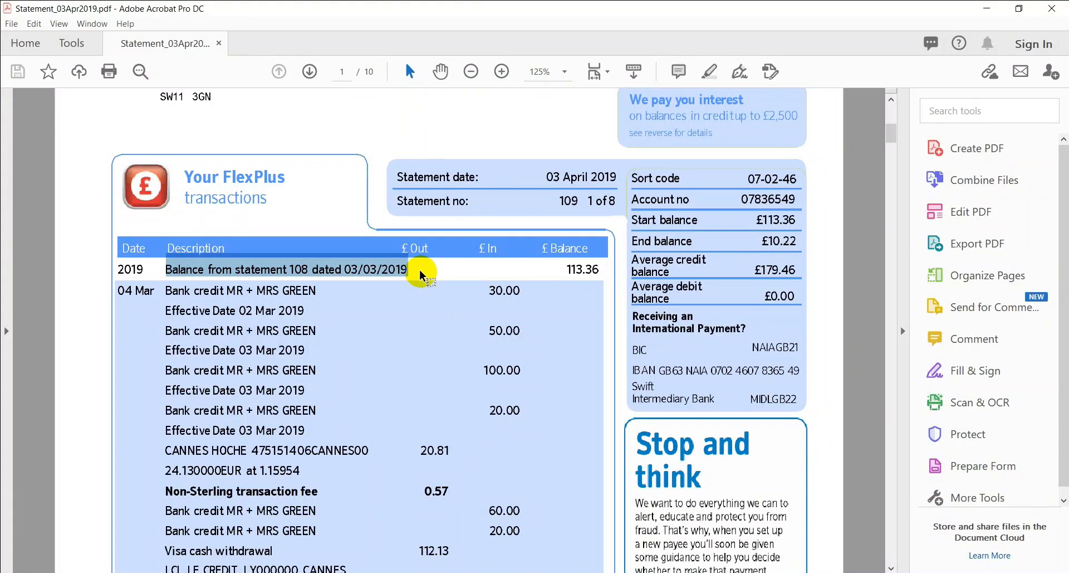
drag(564, 269, 600, 269)
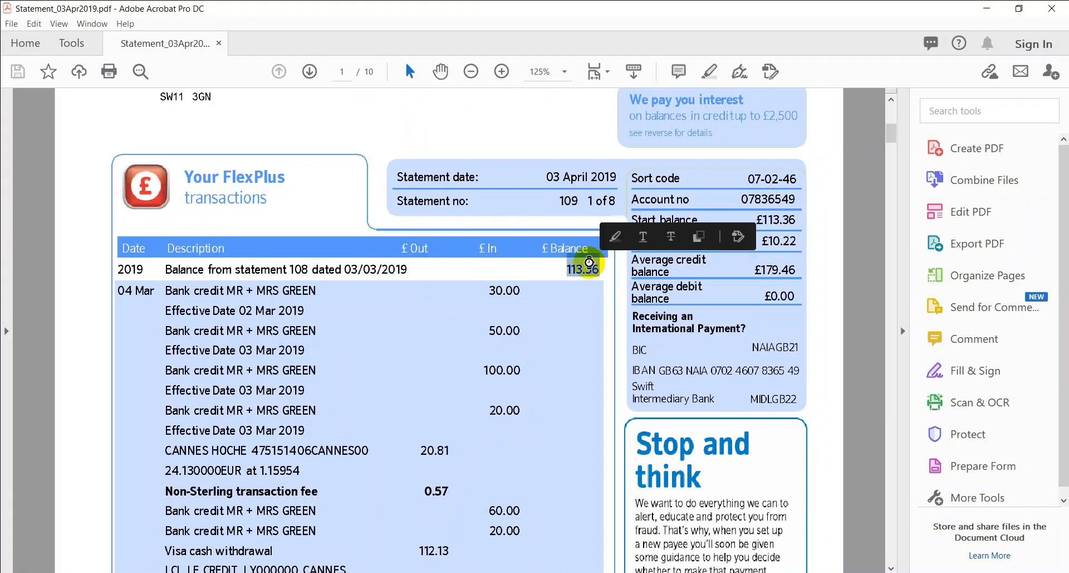
key(alt+Tab)
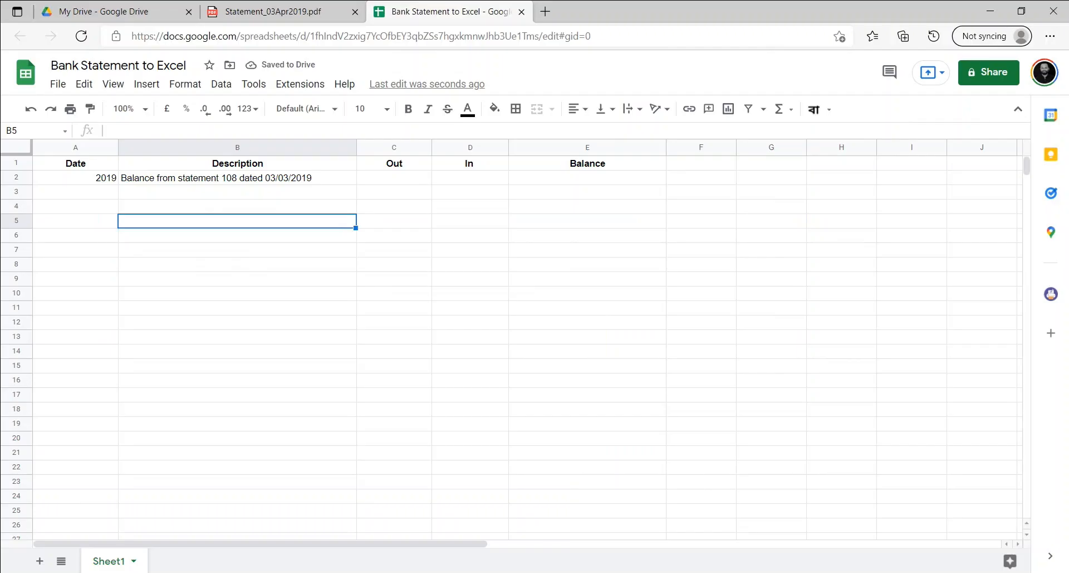
double_click(584, 179)
key(ctrl+v)
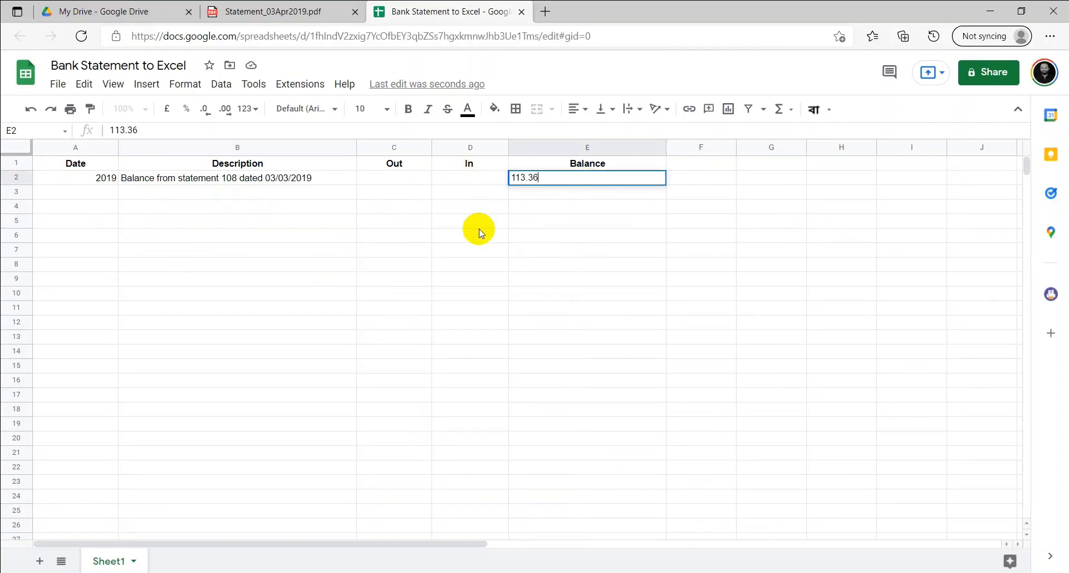
click(475, 234)
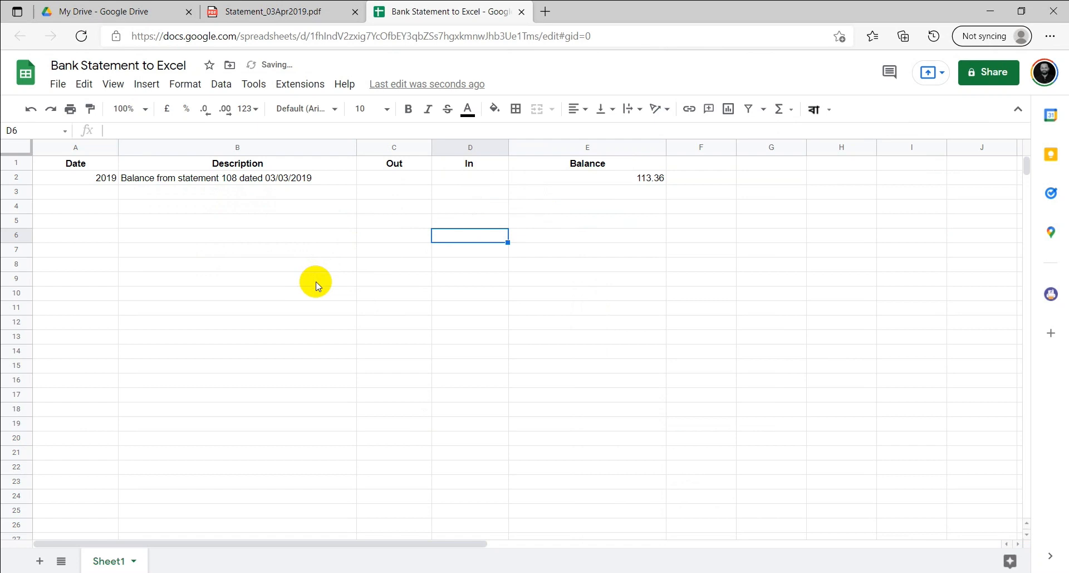
Copy the date 04 Mar of the first dated transaction from the statement PDF into cell A3 of the spreadsheet
key(alt+Tab)
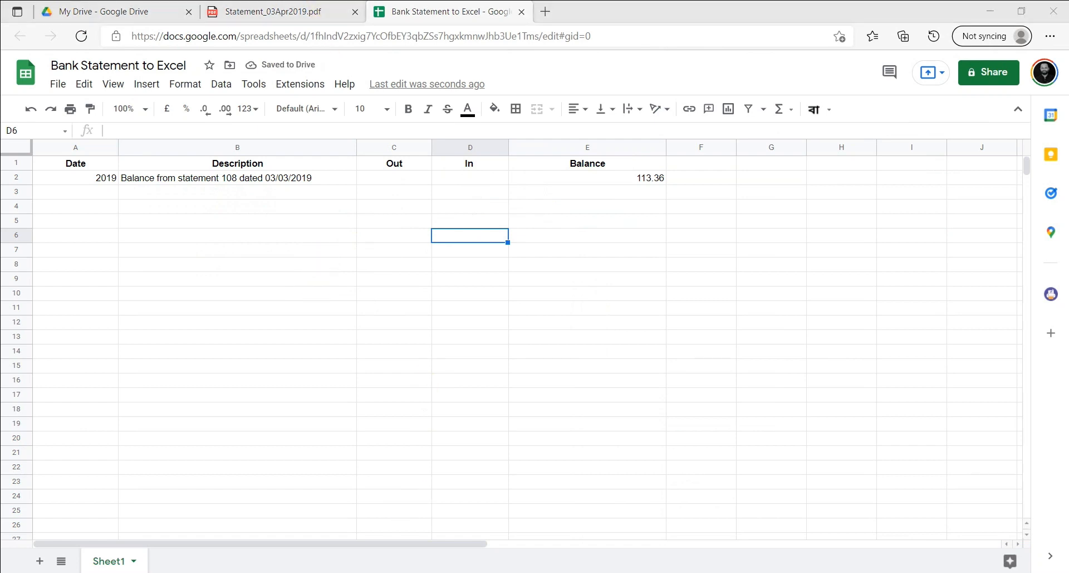
drag(118, 290, 151, 298)
key(alt+Tab)
click(95, 192)
key(ctrl+v)
key(Tab)
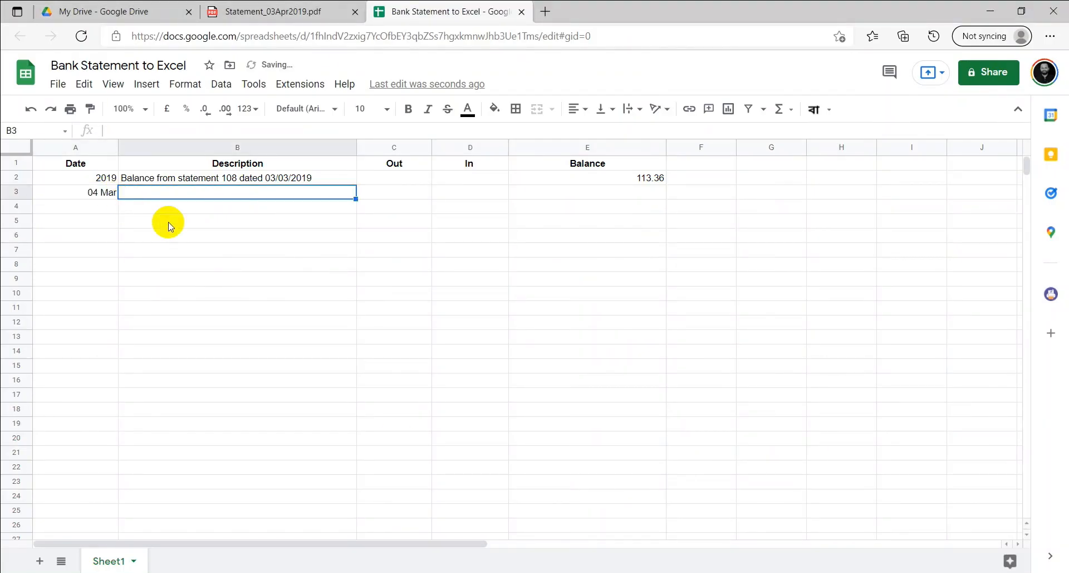
Copy the bank credit description line of the first 04 Mar transaction from the statement PDF into cell B3 of the spreadsheet
key(alt+Tab)
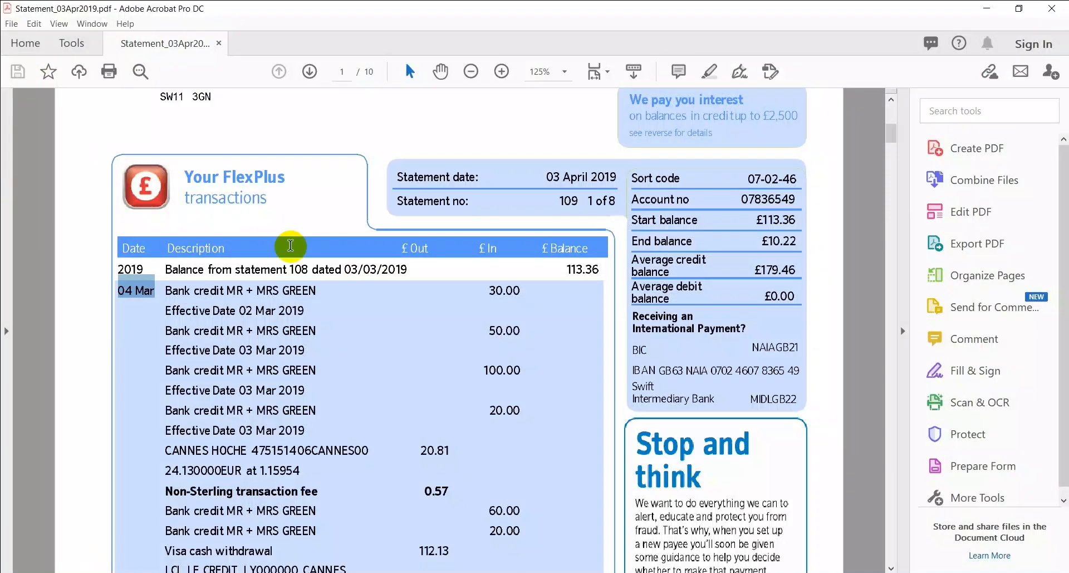
drag(167, 289, 317, 291)
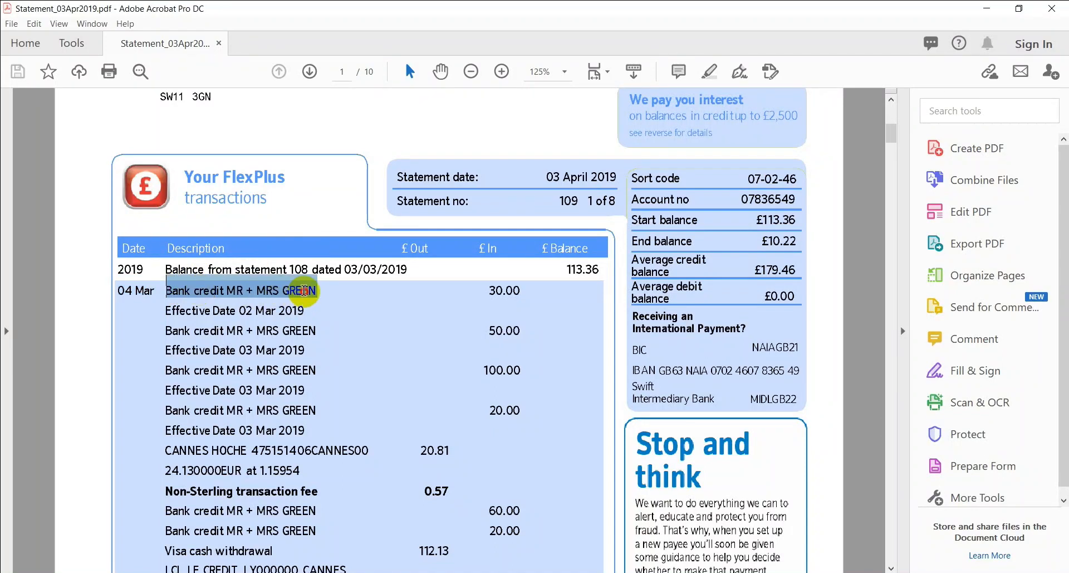
key(alt+Tab)
double_click(335, 195)
key(ctrl+v)
key(Tab)
Copy the first 04 Mar credit's amount, 30.00, from the statement PDF into cell D3 of the In column
key(alt+Tab)
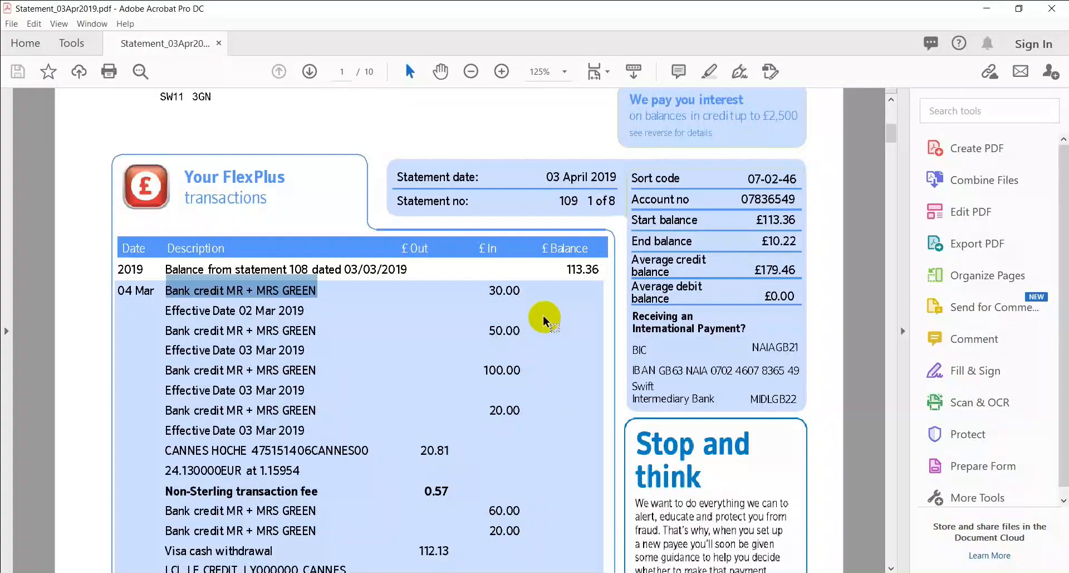
drag(489, 287, 521, 296)
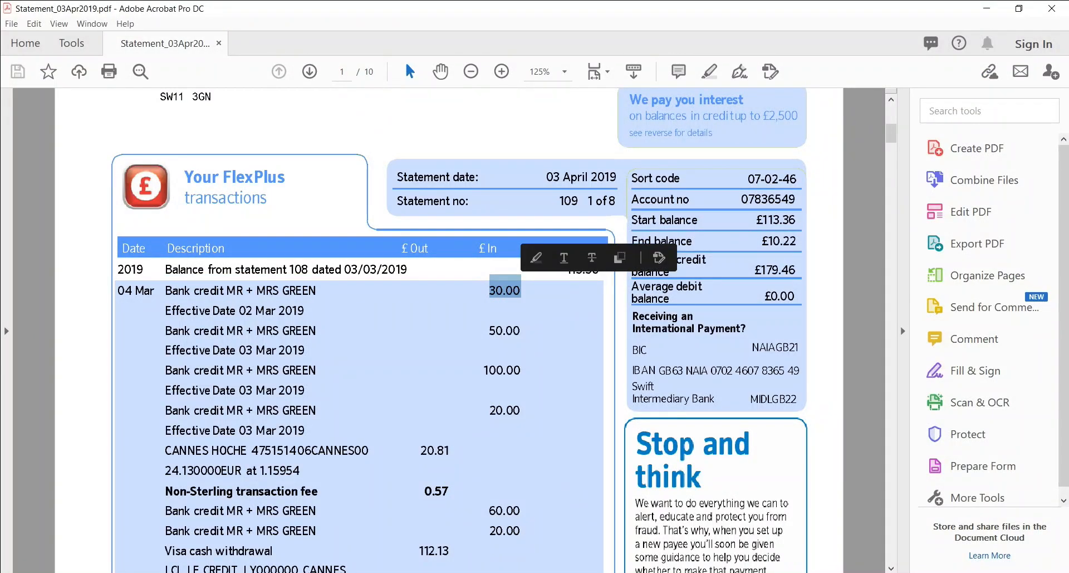
key(alt+Tab)
double_click(501, 192)
key(ctrl+v)
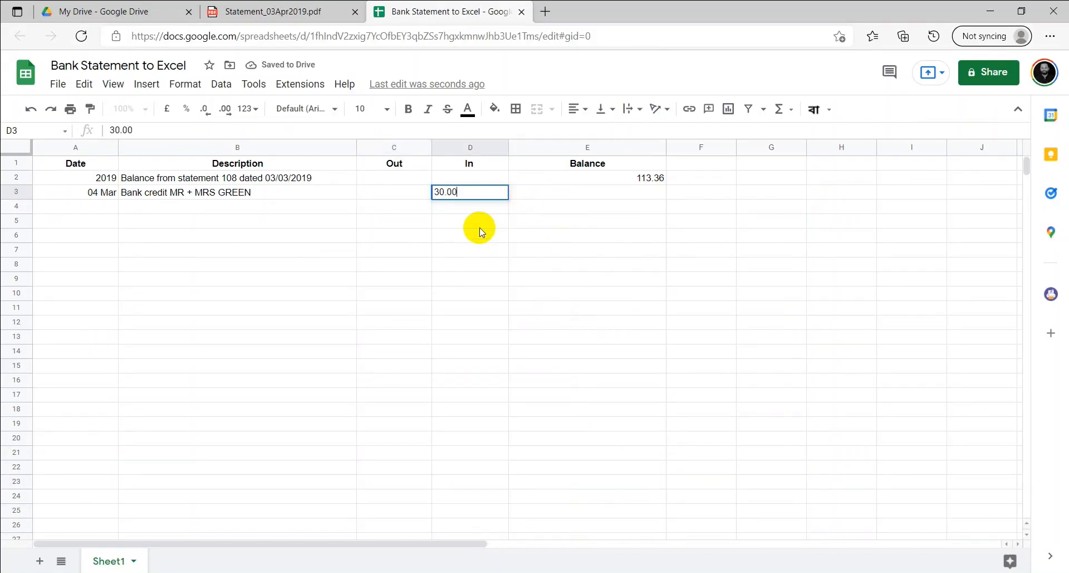
click(481, 233)
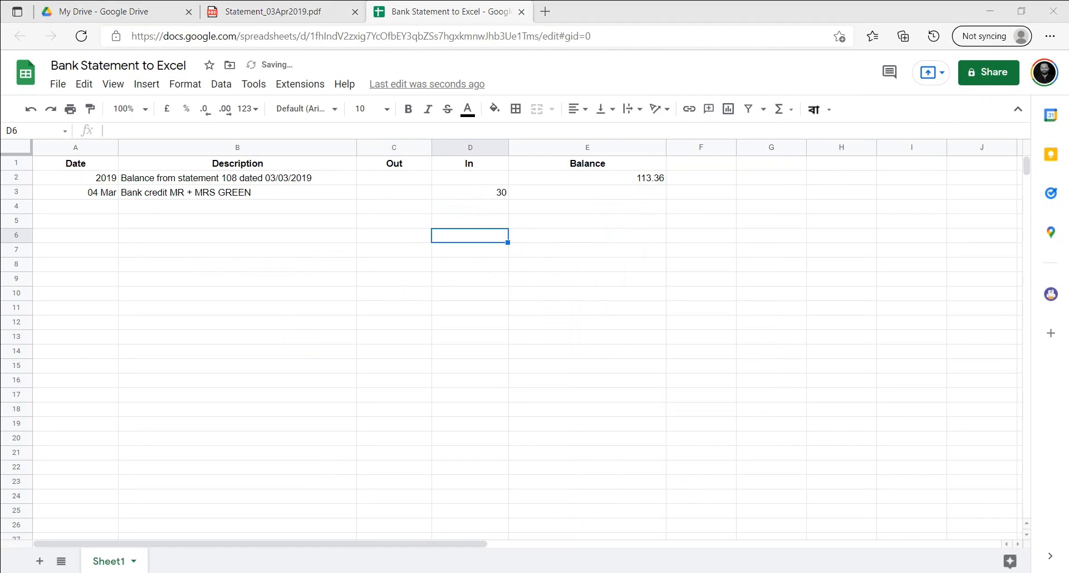
Copy the second description line, "Effective Date 02 Mar 2019", from the statement PDF into cell B4 of the spreadsheet
key(alt+Tab)
drag(166, 310, 301, 310)
click(160, 304)
key(alt+Tab)
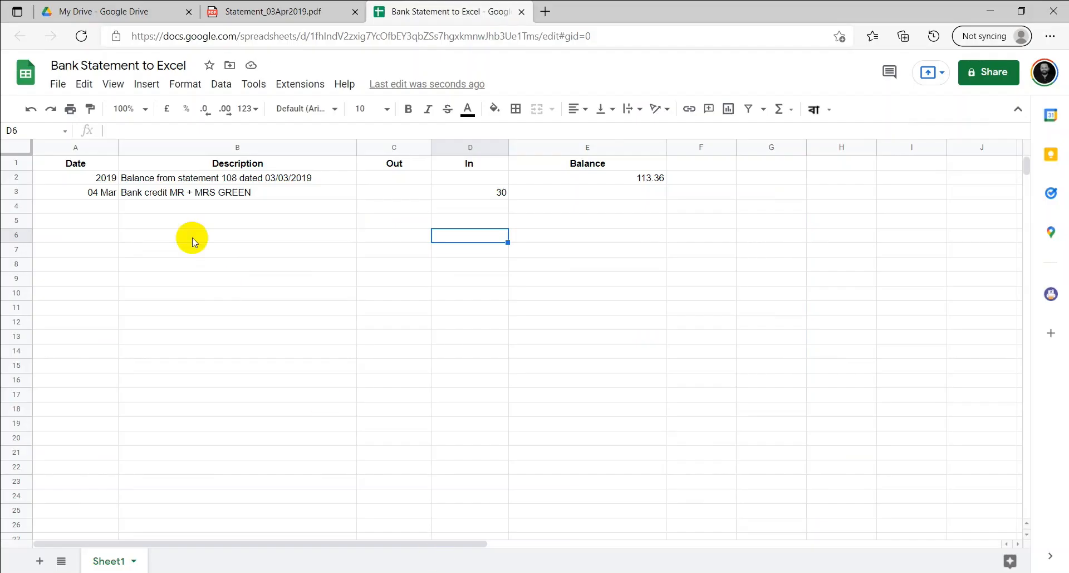
double_click(156, 208)
key(ctrl+v)
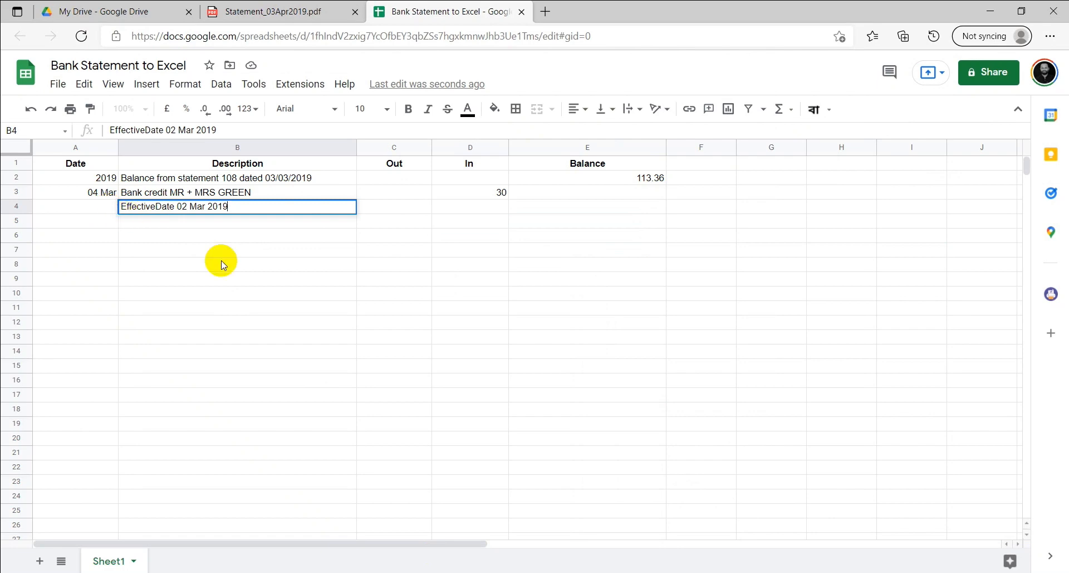
Check in the statement PDF which description lines and amount belong to the first 04 Mar bank credit
key(alt+Tab)
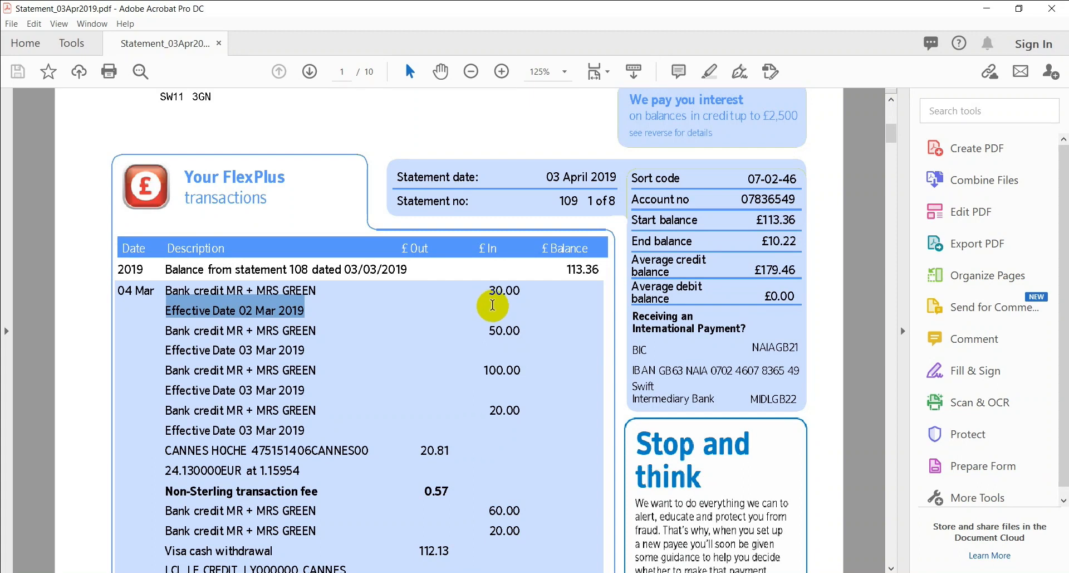
drag(164, 287, 317, 292)
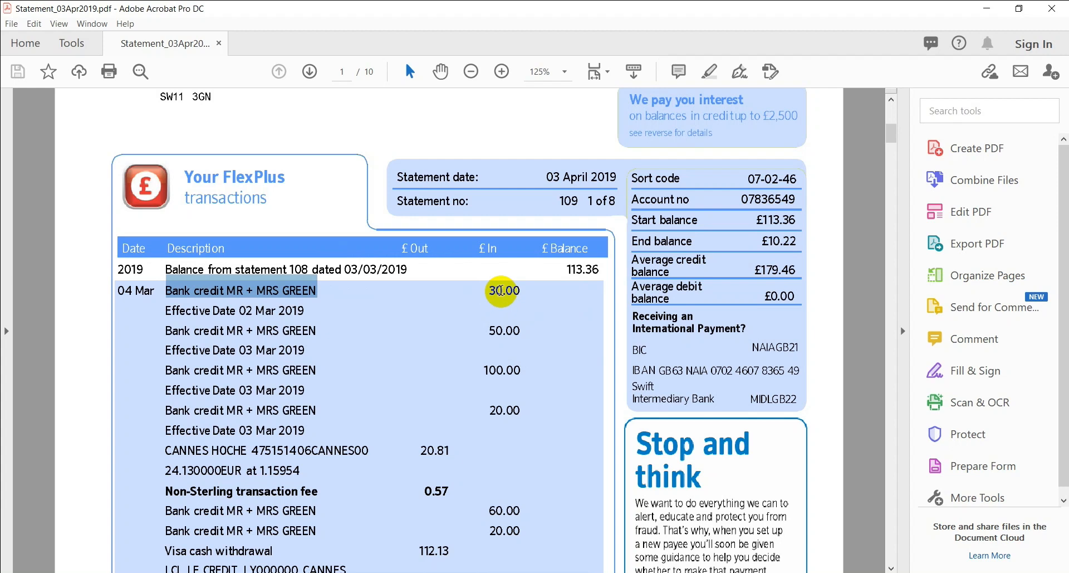
drag(166, 312, 337, 304)
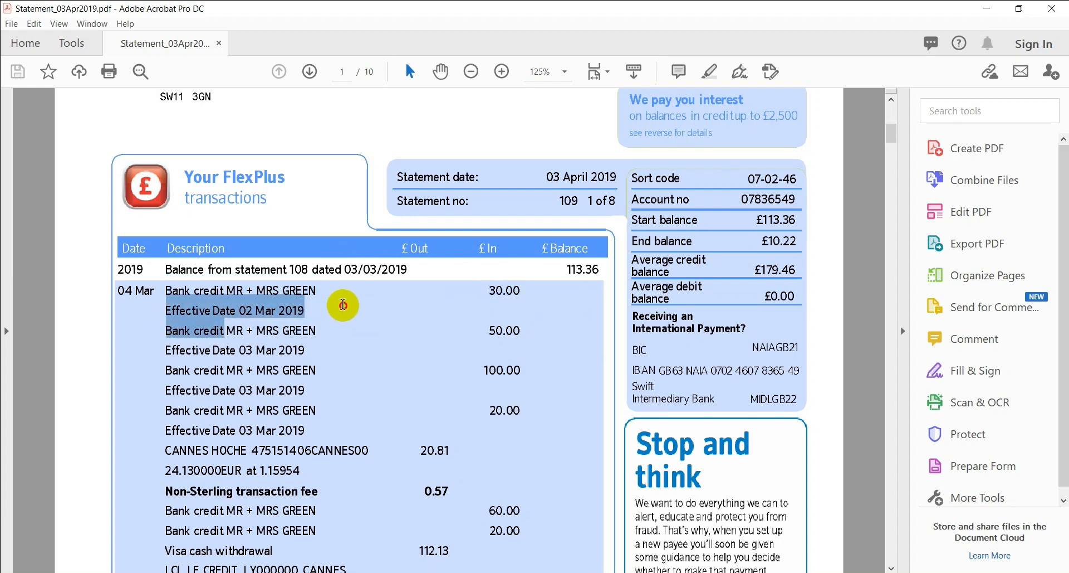
double_click(504, 290)
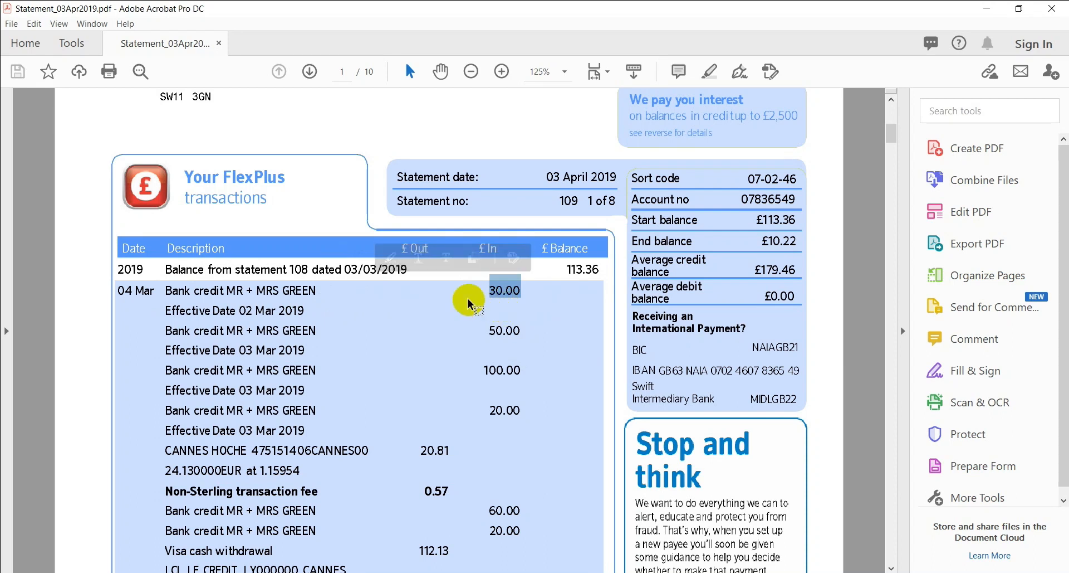
drag(310, 305, 268, 313)
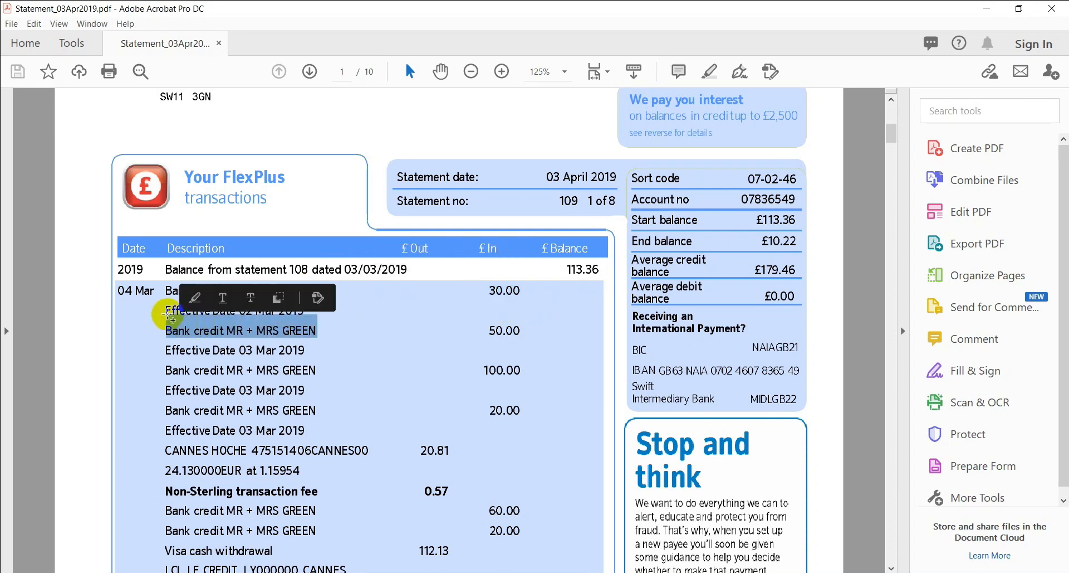
click(245, 311)
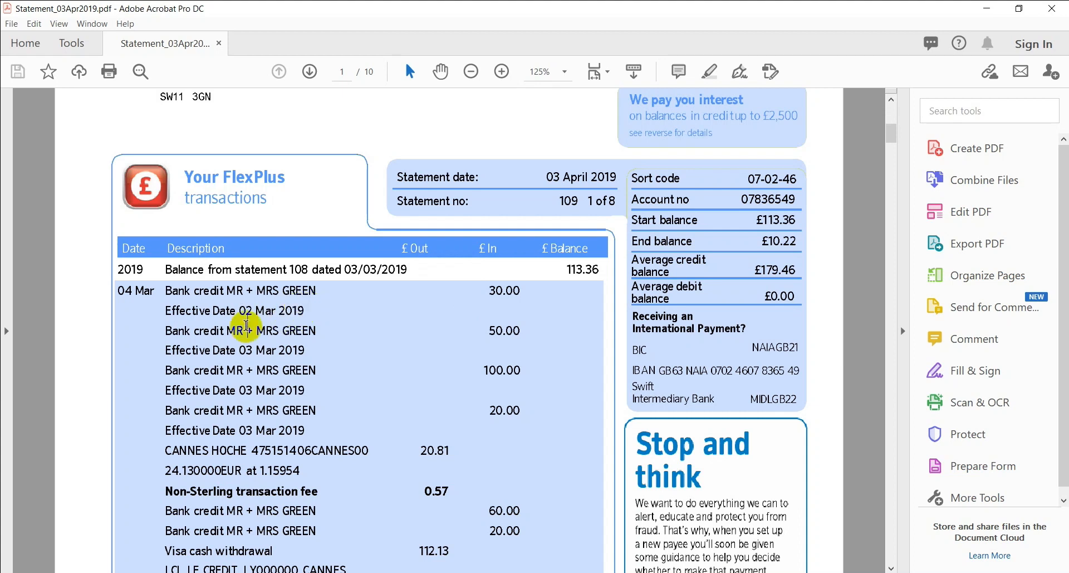
Clear cell B4 and append "Effective Date 02 Mar 2019", copied from the statement PDF, to the description in cell B3
drag(164, 310, 290, 304)
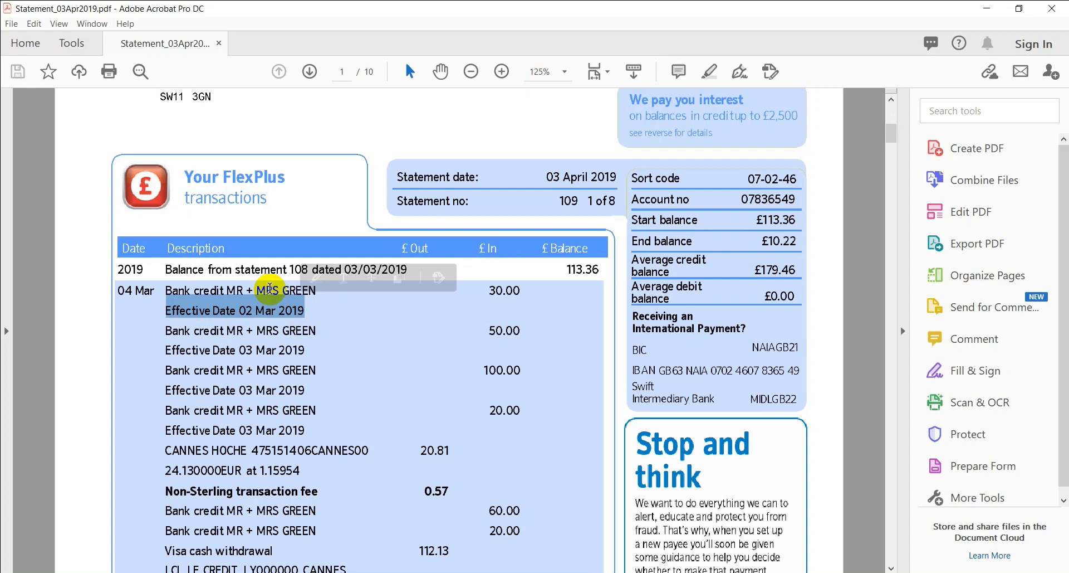
key(ctrl+c)
key(alt+Tab)
key(ctrl+v)
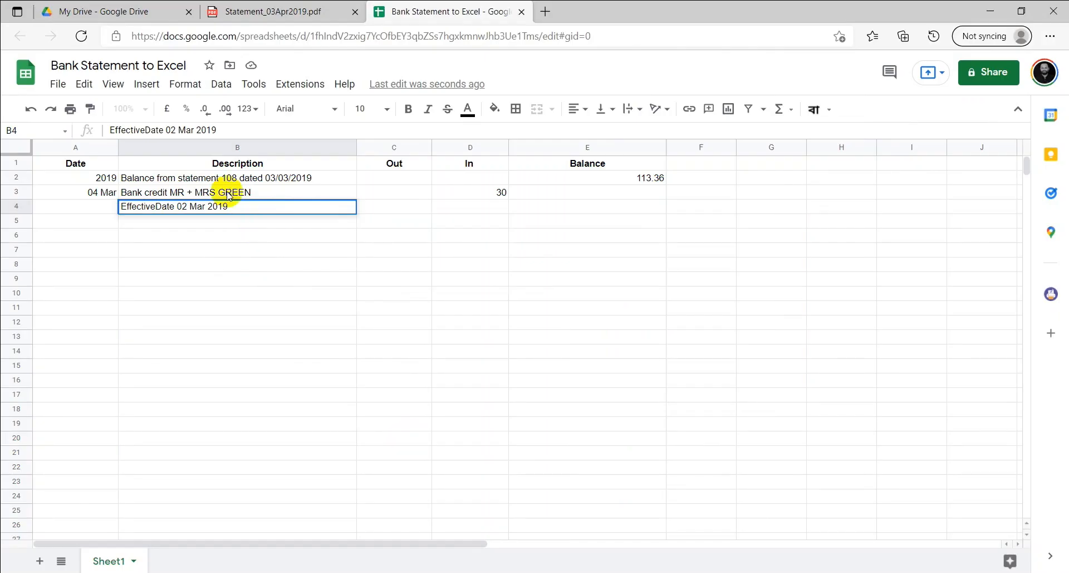
key(ctrl+a)
key(BackSpace)
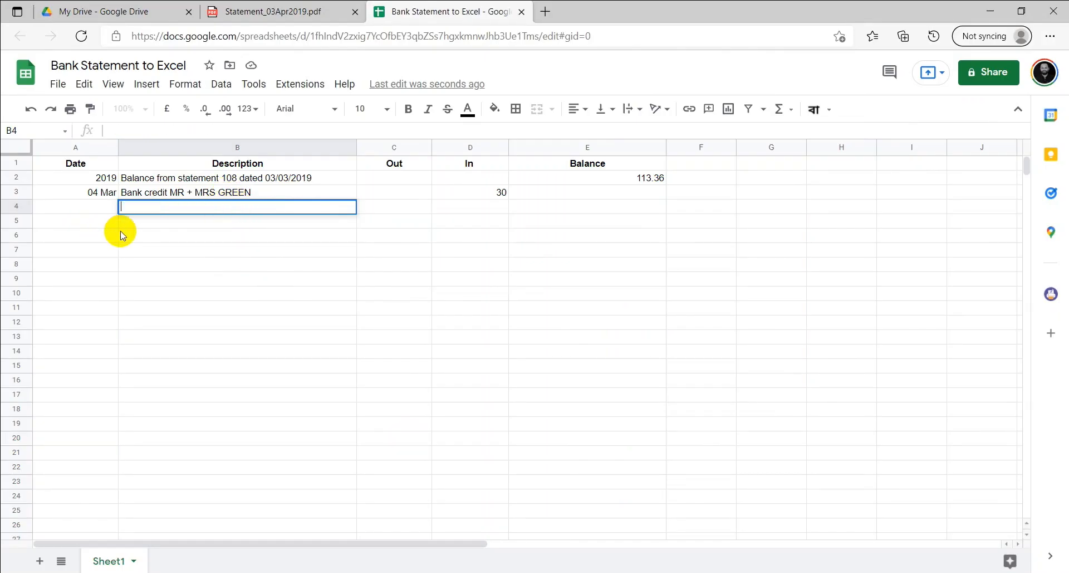
double_click(299, 192)
key(ctrl+v)
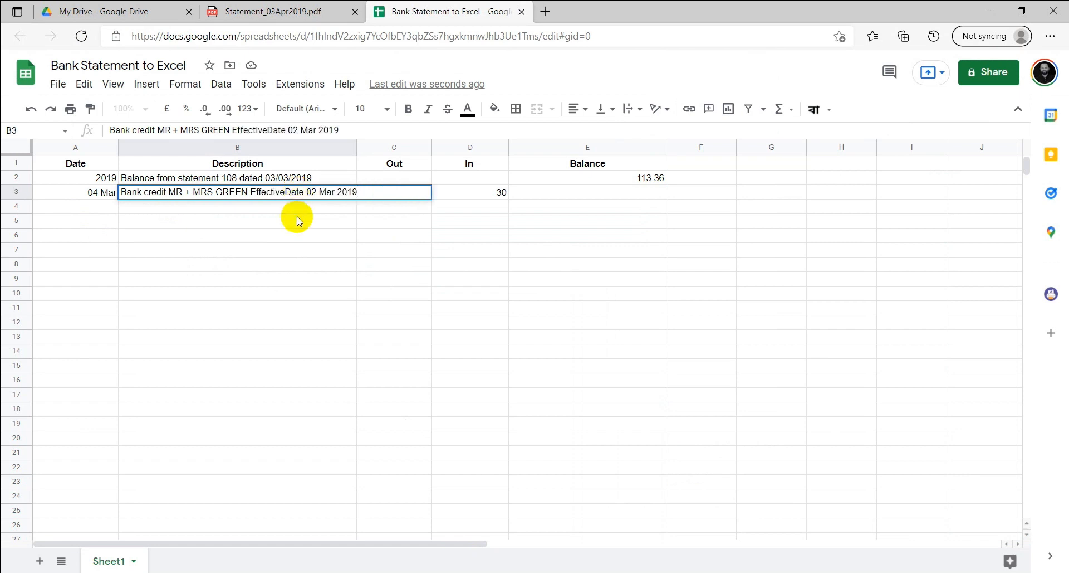
click(298, 220)
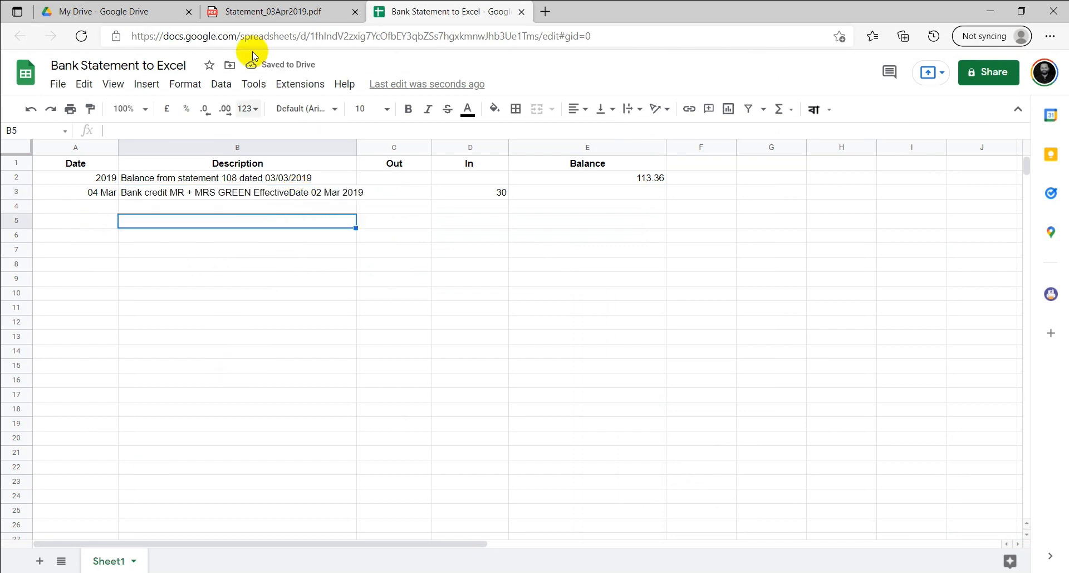
Examine the layout of the remaining transactions in the statement PDF, from page 1 through page 3
key(alt+Tab)
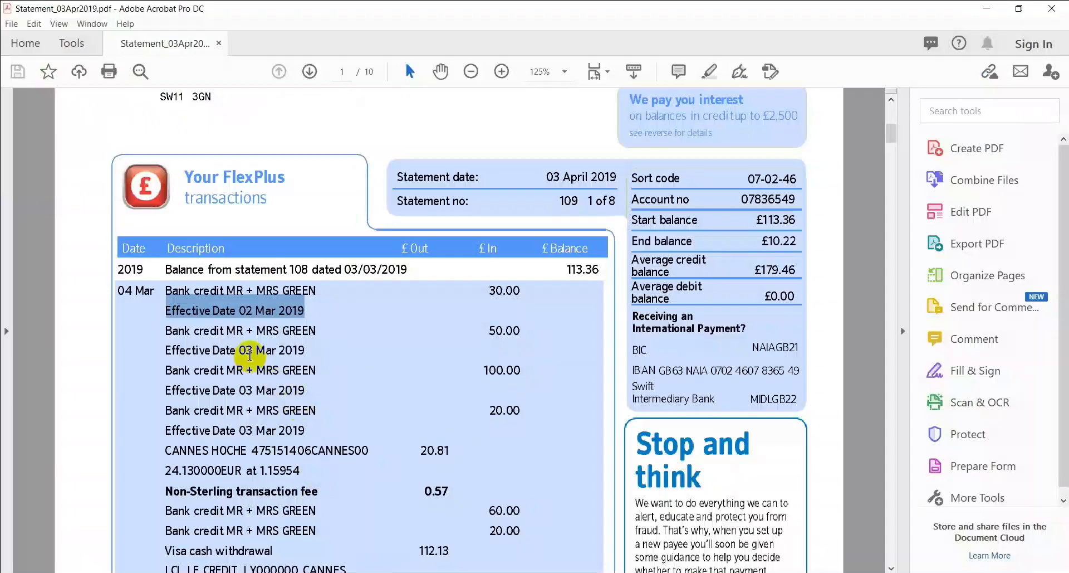
scroll(202, 334, down, 3)
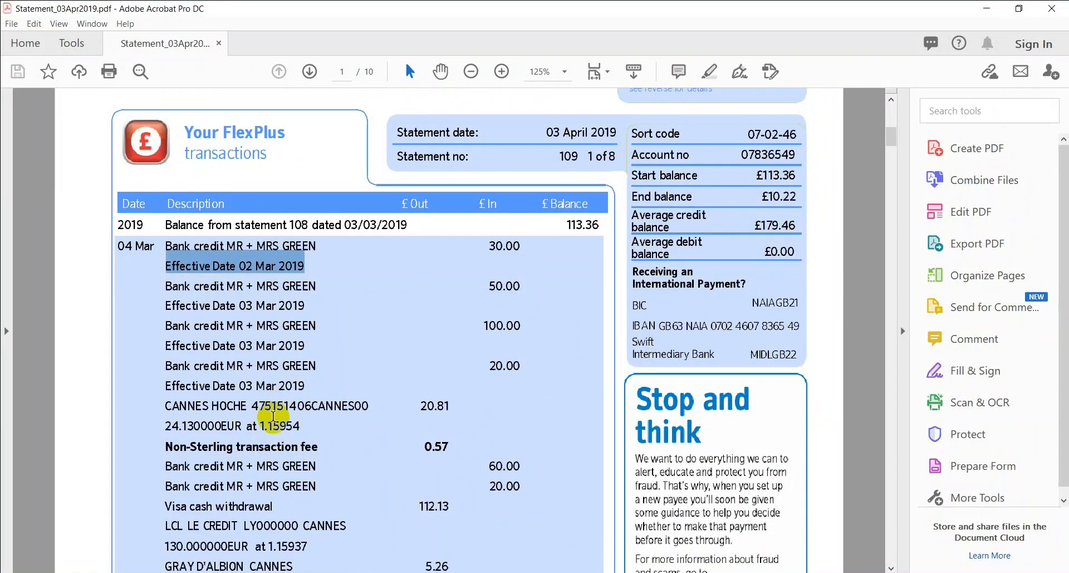
scroll(484, 411, down, 2)
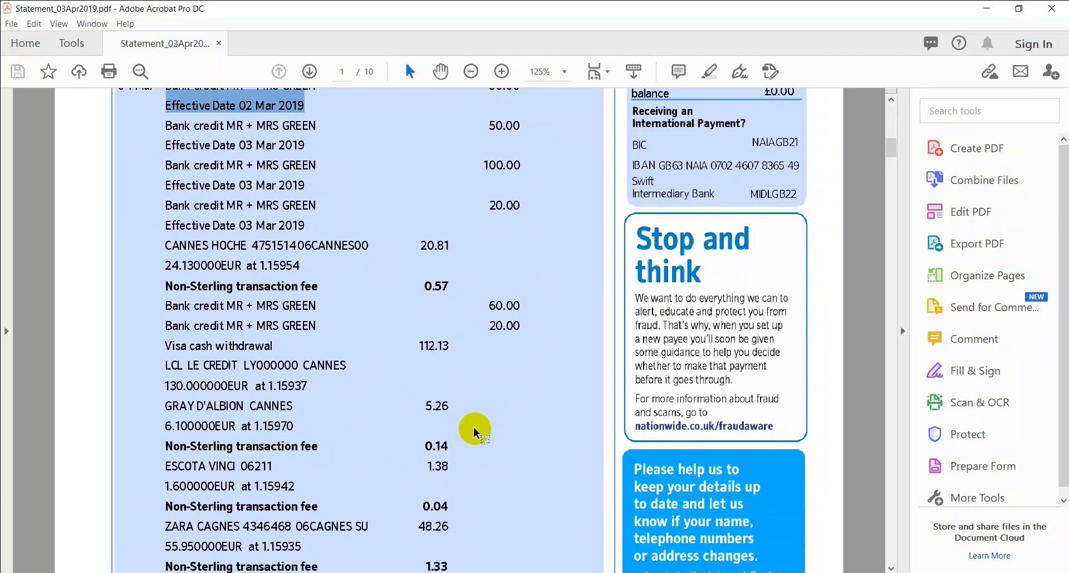
scroll(468, 440, down, 2)
scroll(465, 446, down, 10)
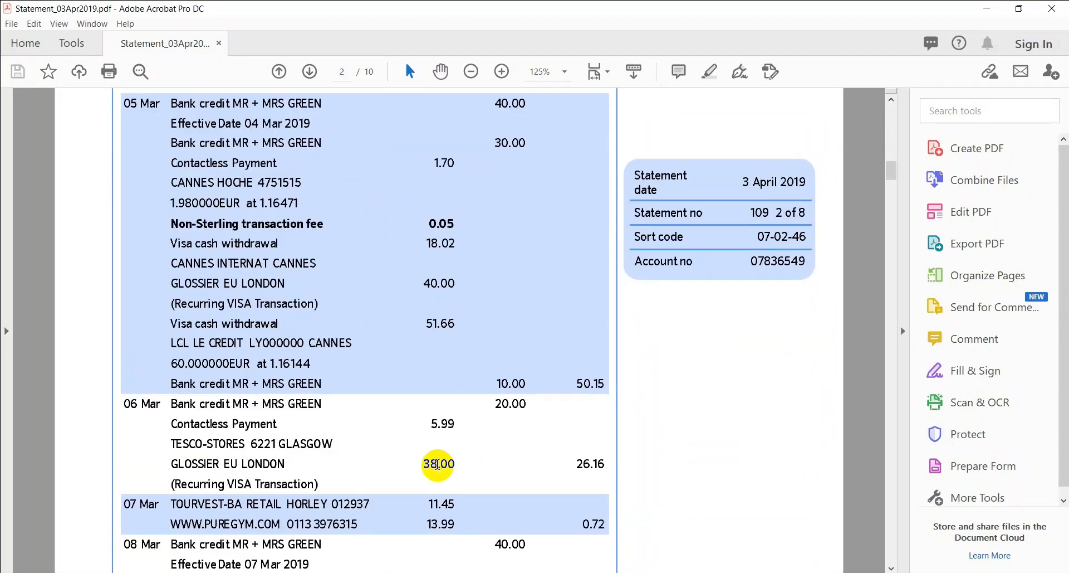
scroll(439, 463, down, 8)
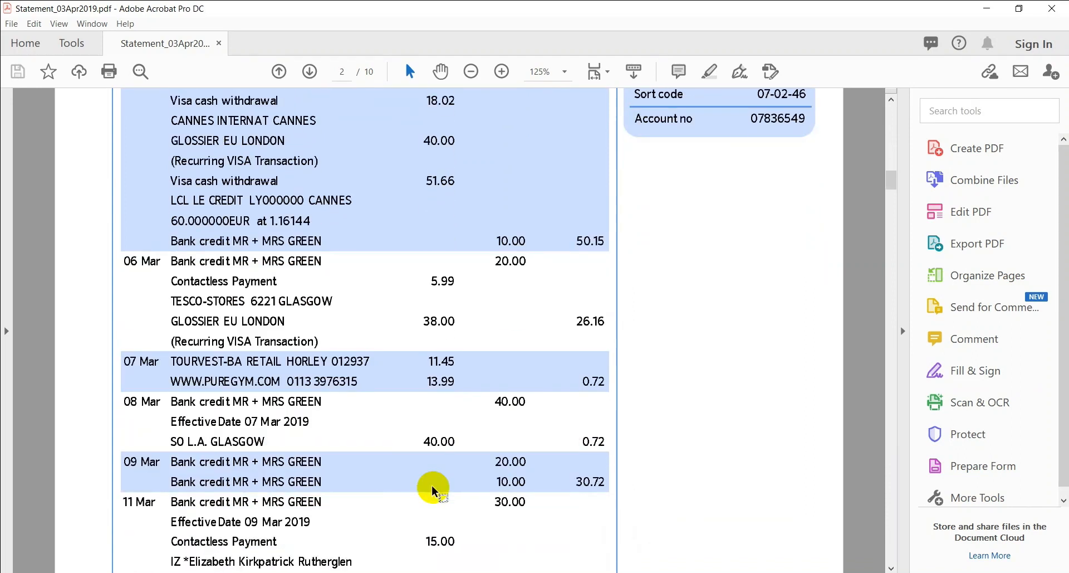
scroll(428, 490, down, 2)
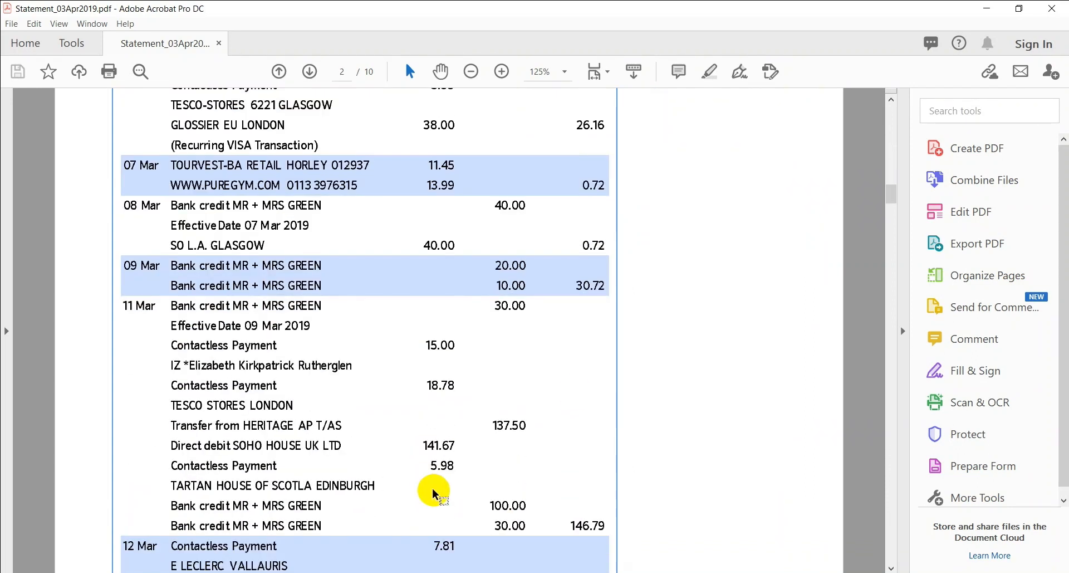
drag(892, 205, 895, 223)
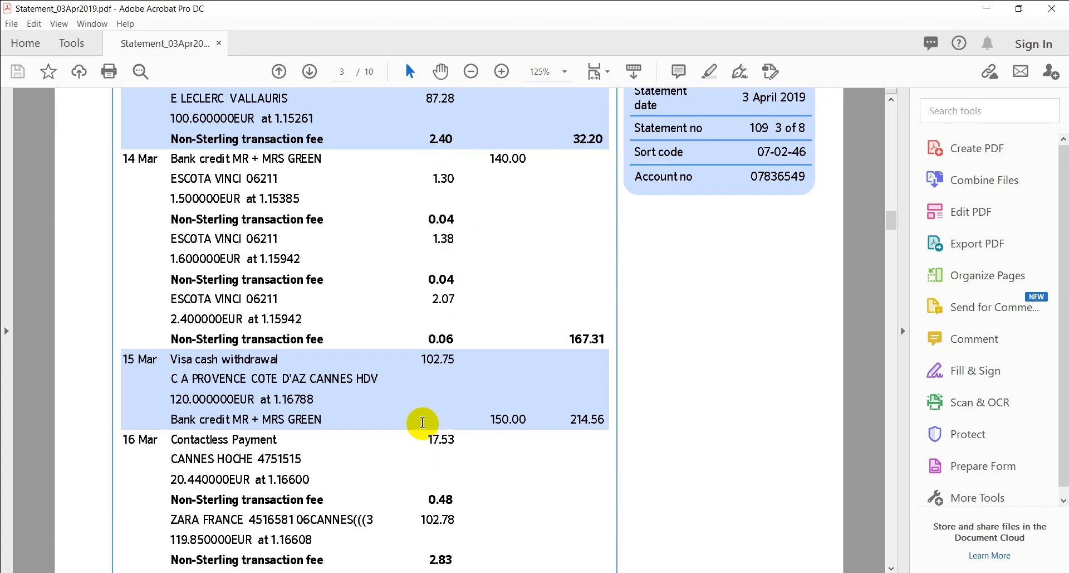
Enter 50, 200 and 100 in cells D4 to D6 of the spreadsheet's In column and select the amounts D3:D6
key(alt+Tab)
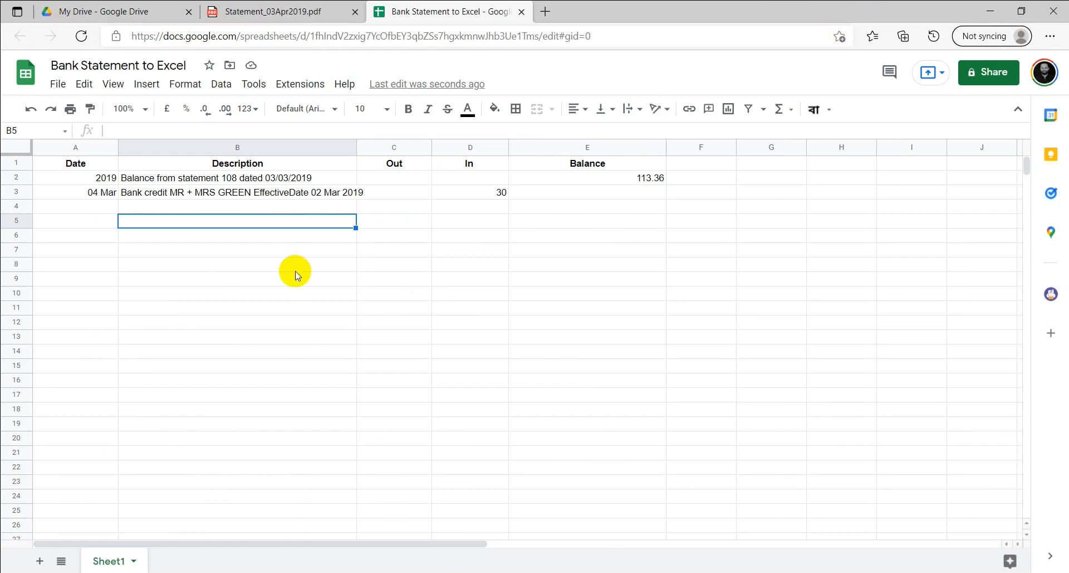
click(446, 265)
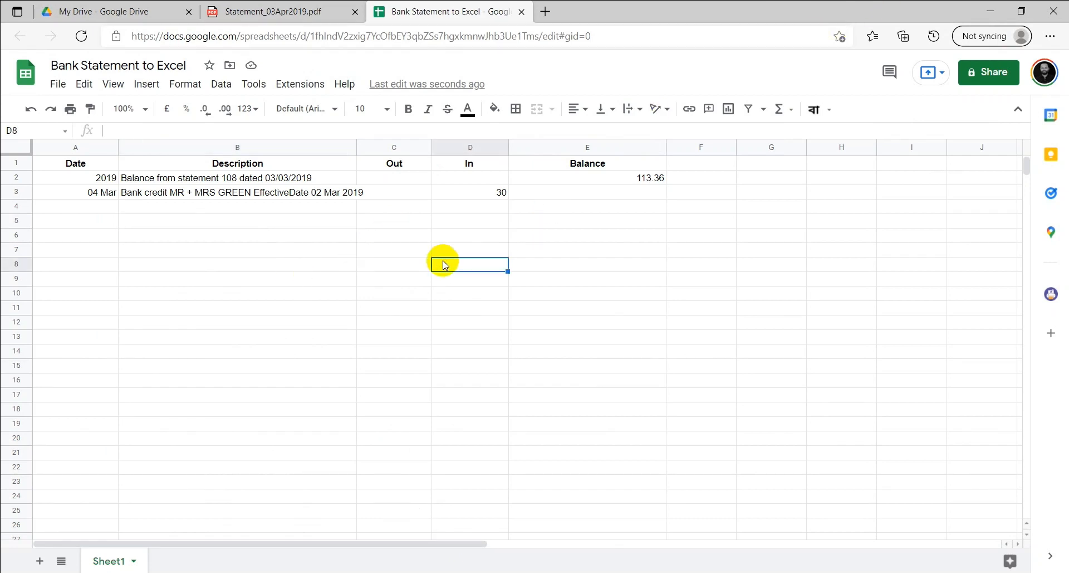
click(478, 207)
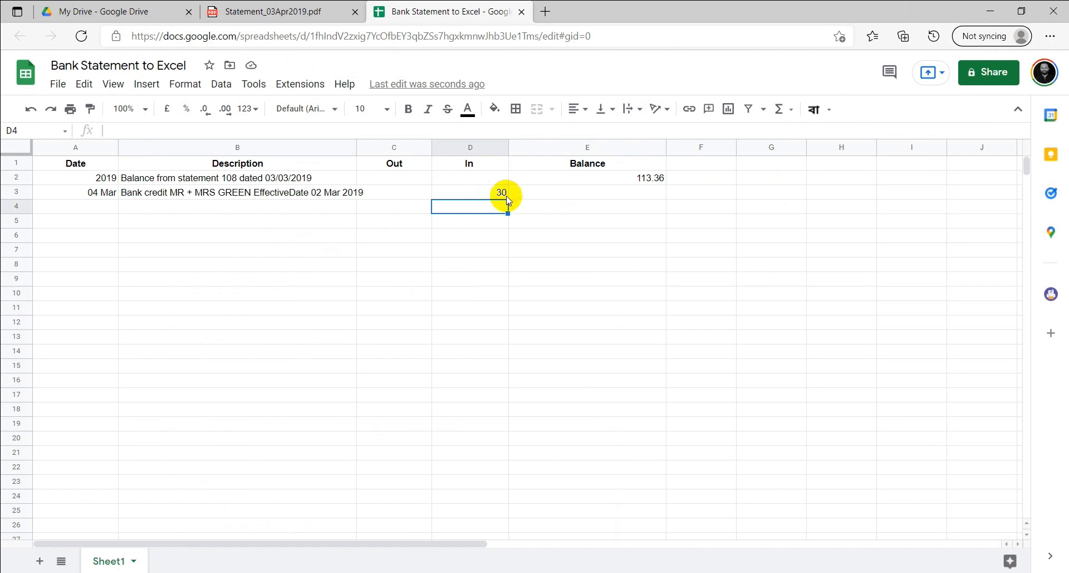
text(50)
click(484, 236)
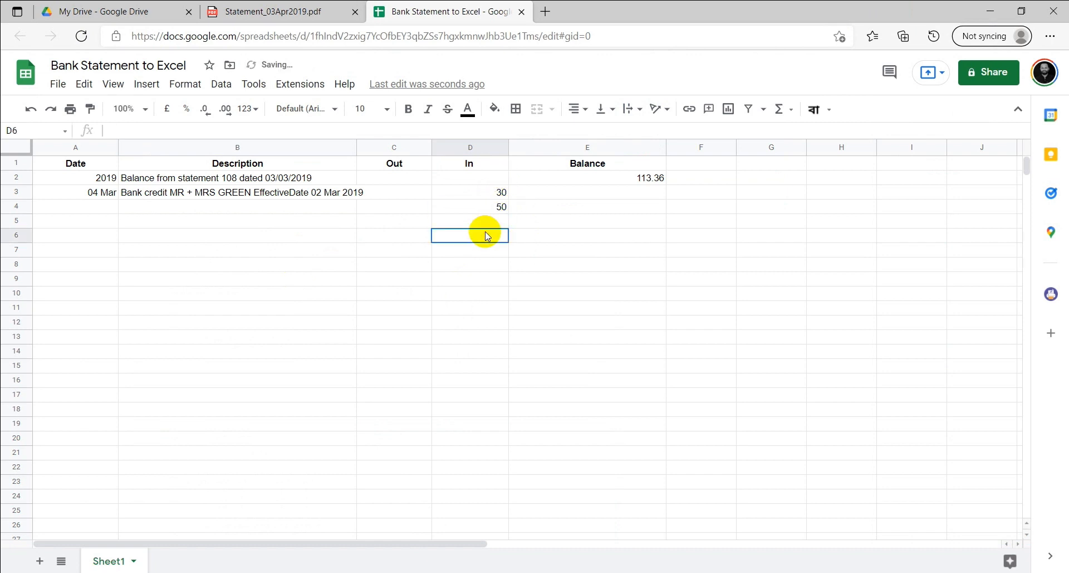
click(491, 221)
text(200)
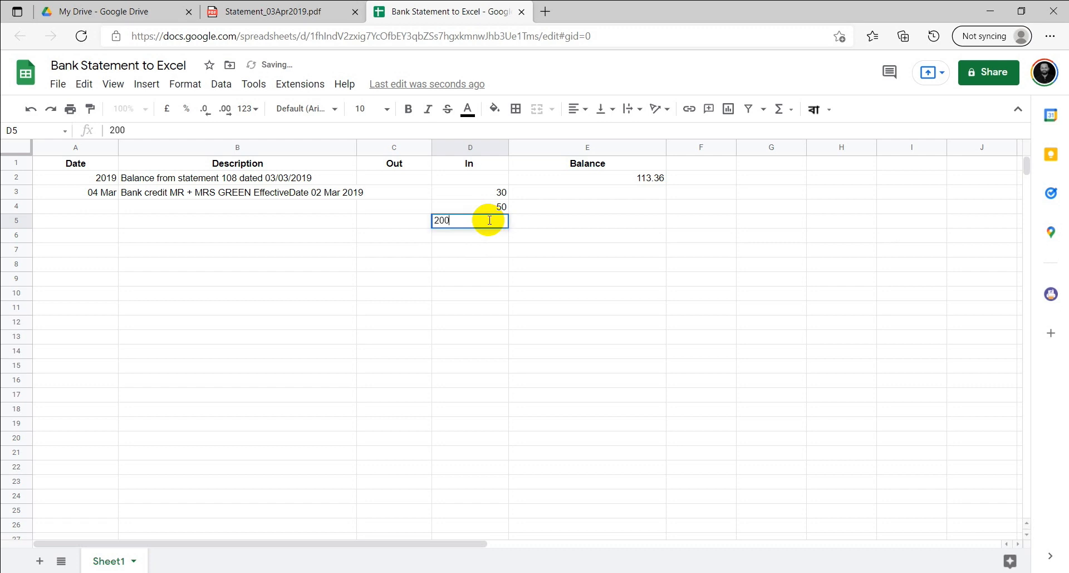
key(Return)
text(100)
key(Return)
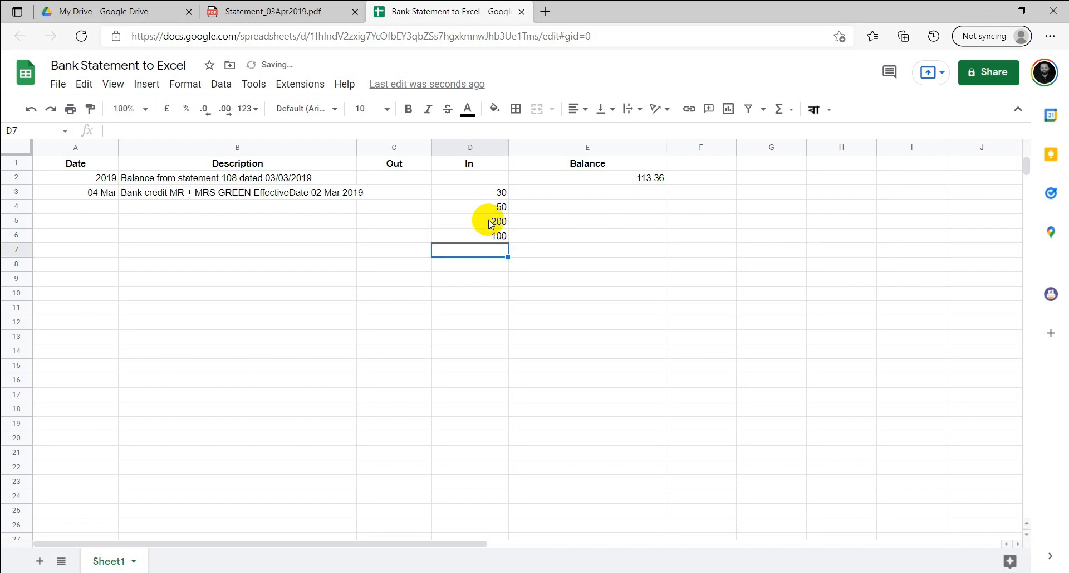
drag(497, 191, 490, 231)
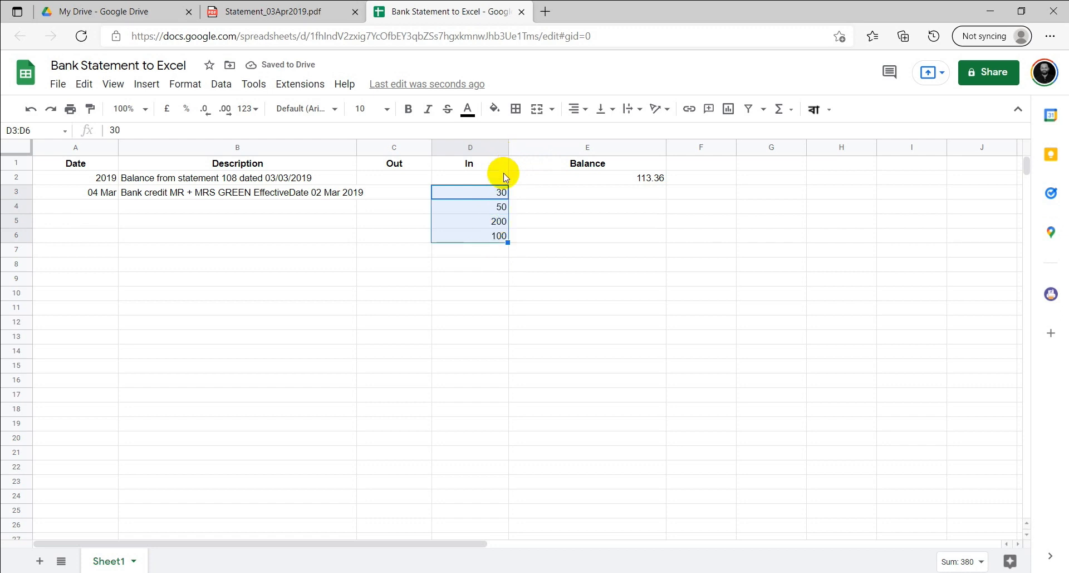
Total the In amounts D3:D6 in cell D7 of the spreadsheet with the formula =sum(D3:D6)
click(529, 218)
drag(497, 191, 495, 249)
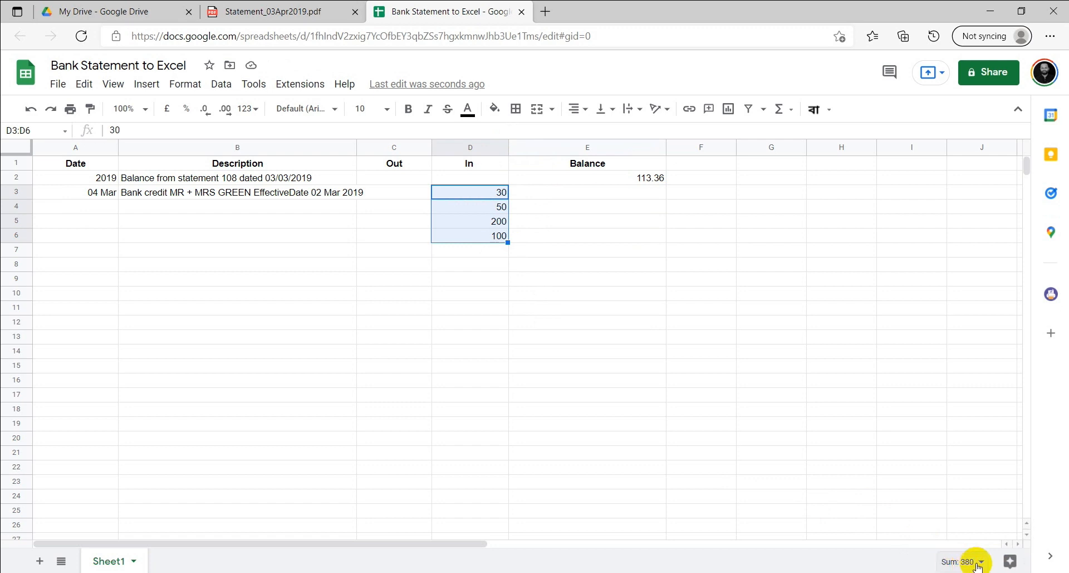
click(478, 250)
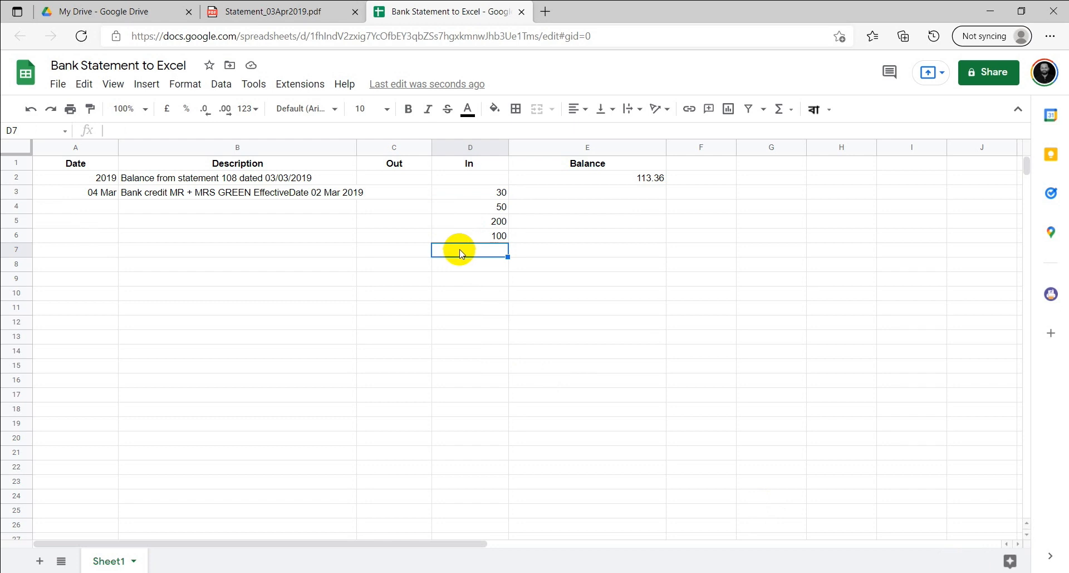
text(=)
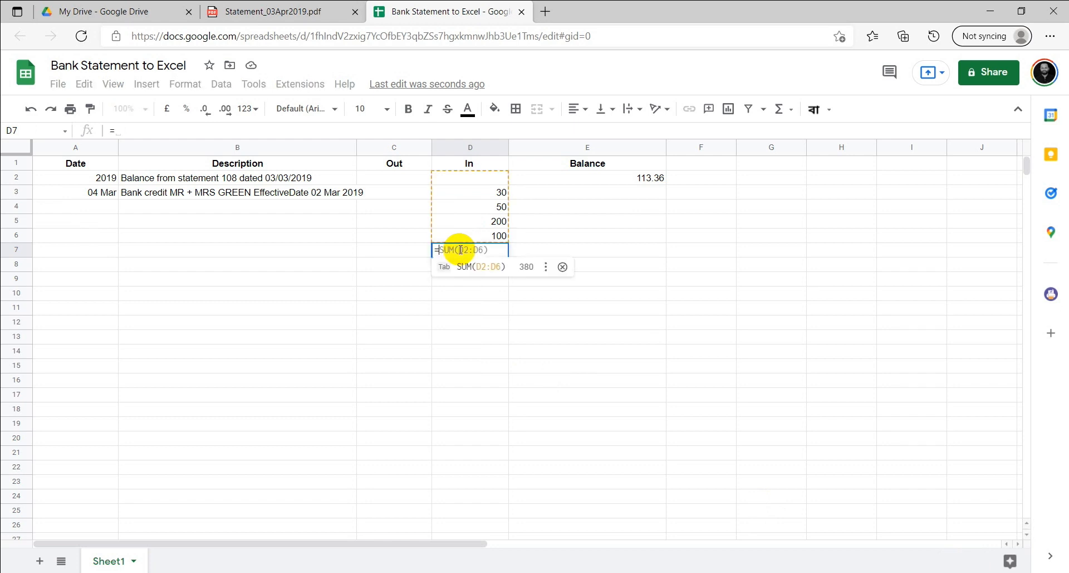
text(sum)
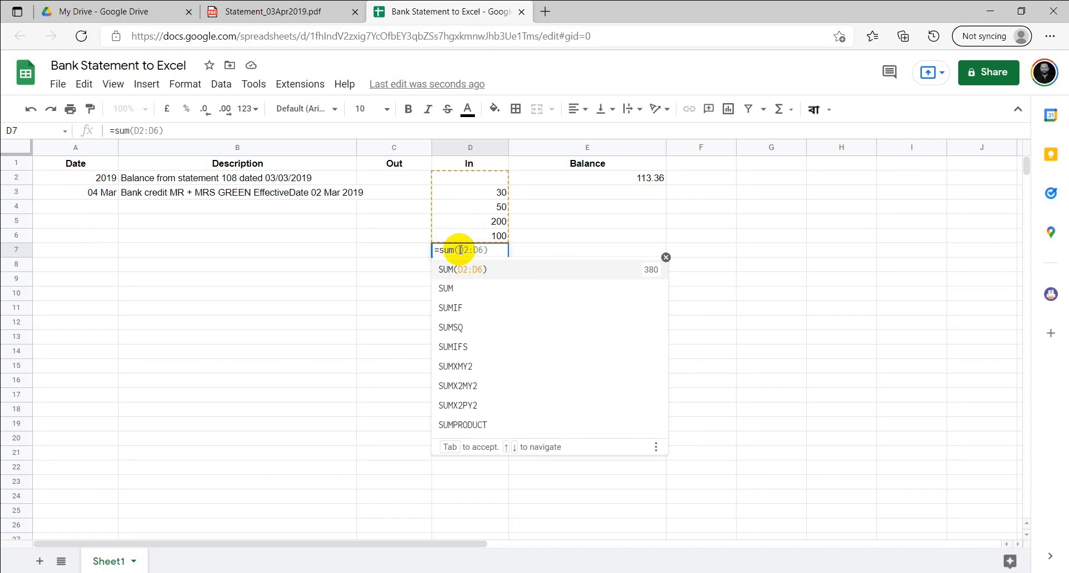
text(()
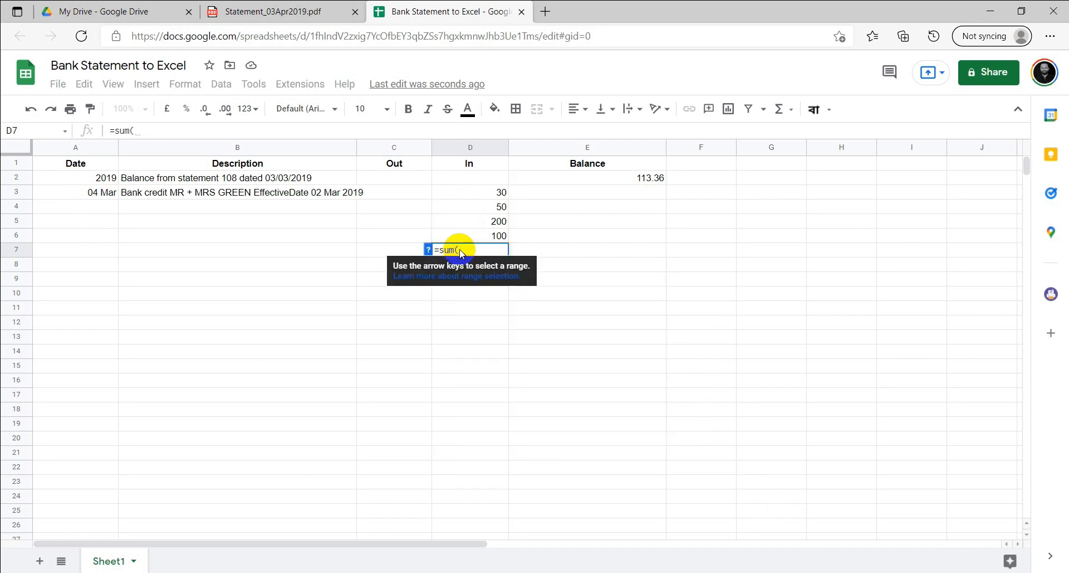
drag(496, 194, 490, 240)
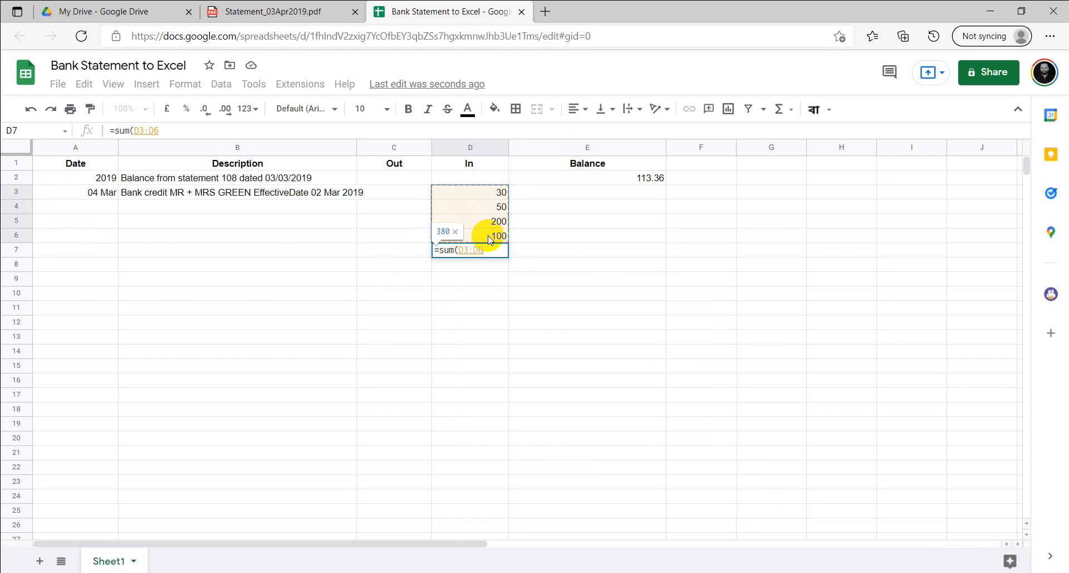
text())
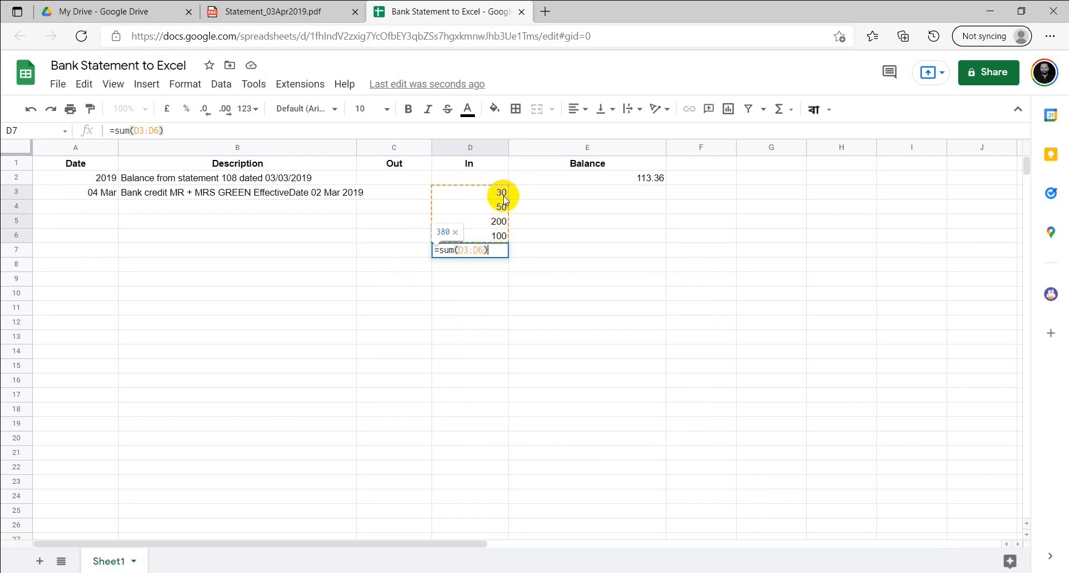
key(Return)
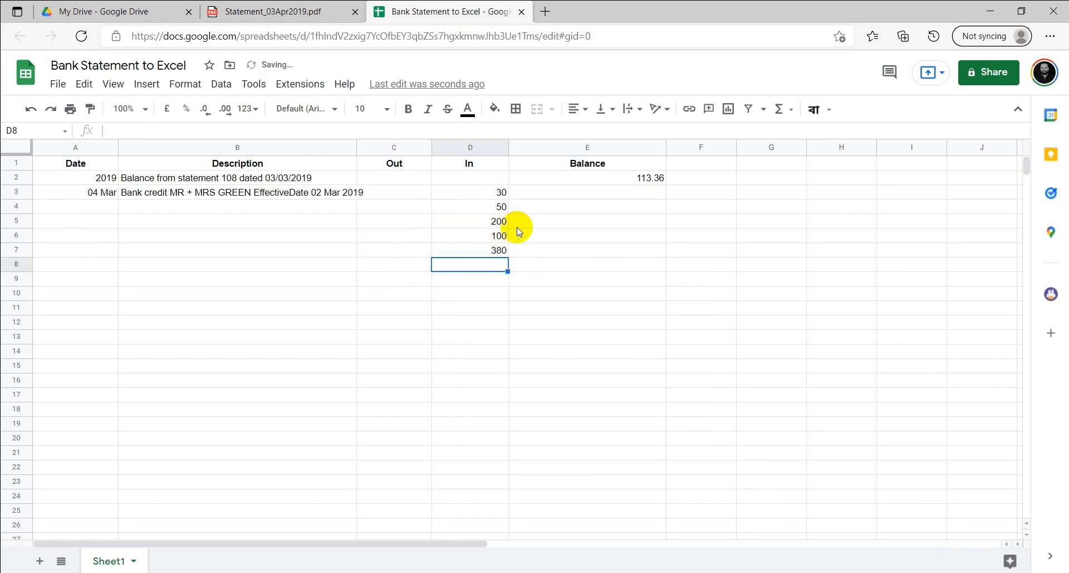
click(496, 250)
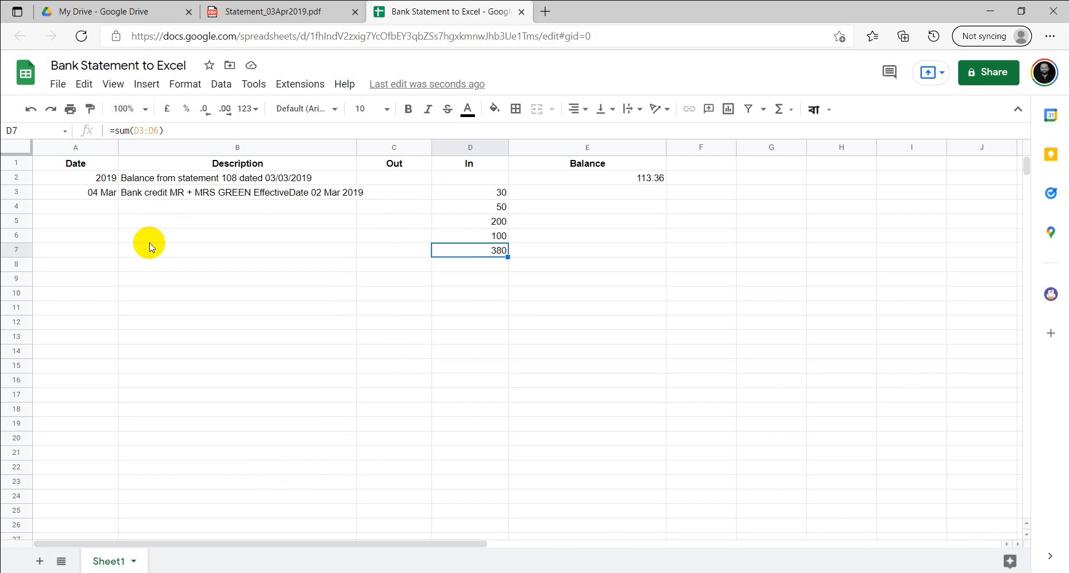
Review how the transactions are laid out across the statement PDF, down past page 5 and back to the start of page 1
click(262, 12)
scroll(440, 268, down, 10)
scroll(443, 280, down, 20)
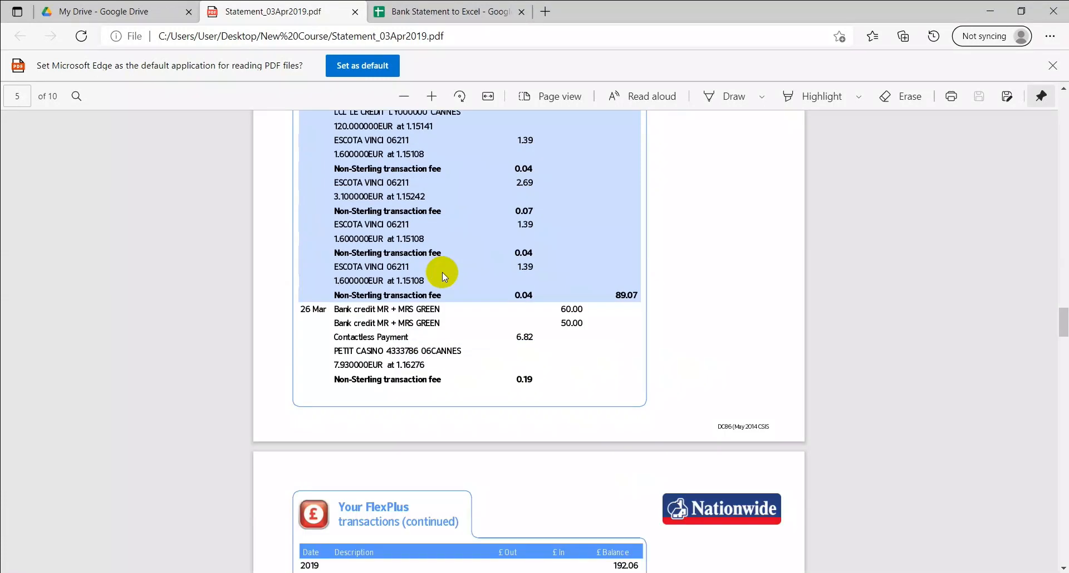
scroll(442, 272, down, 5)
scroll(440, 272, up, 10)
scroll(440, 277, up, 10)
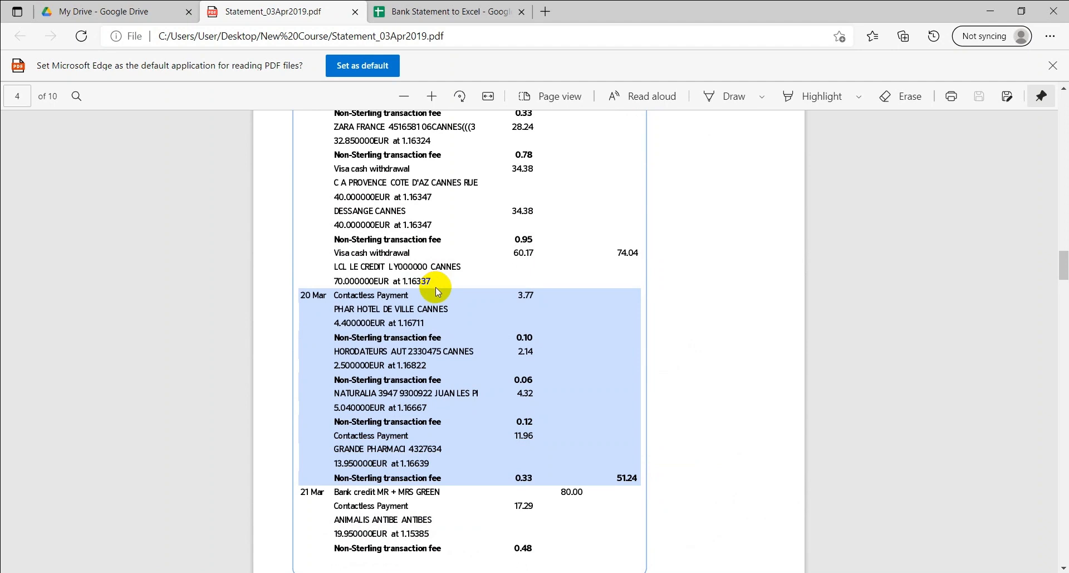
scroll(437, 290, up, 10)
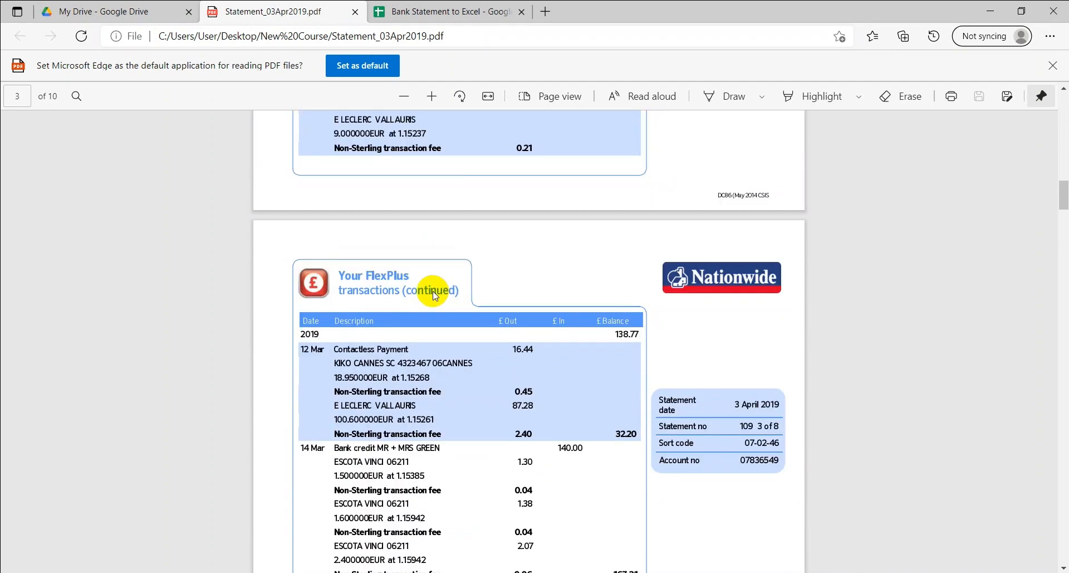
scroll(436, 295, up, 9)
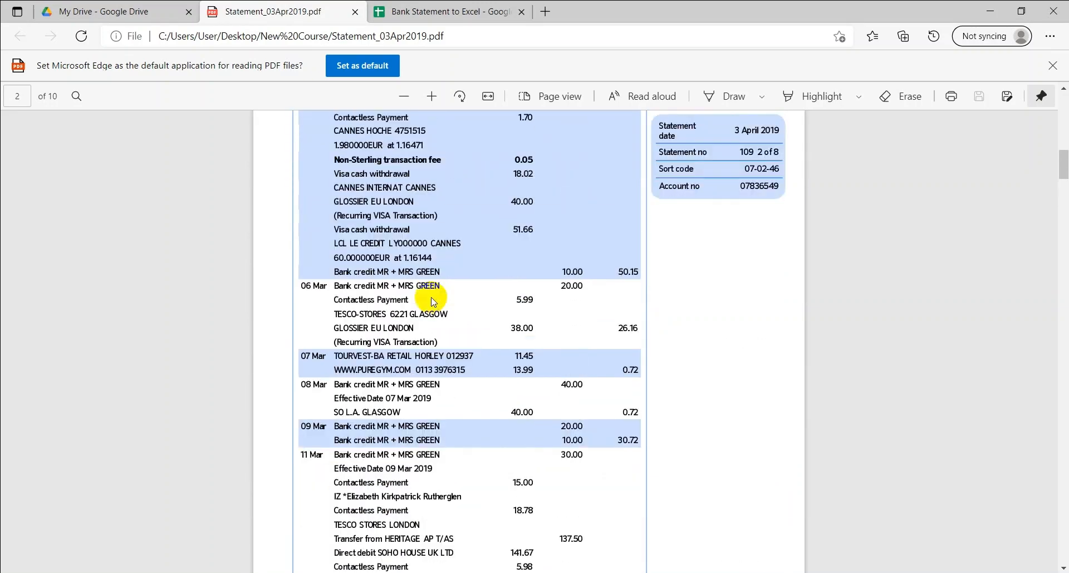
scroll(434, 302, up, 5)
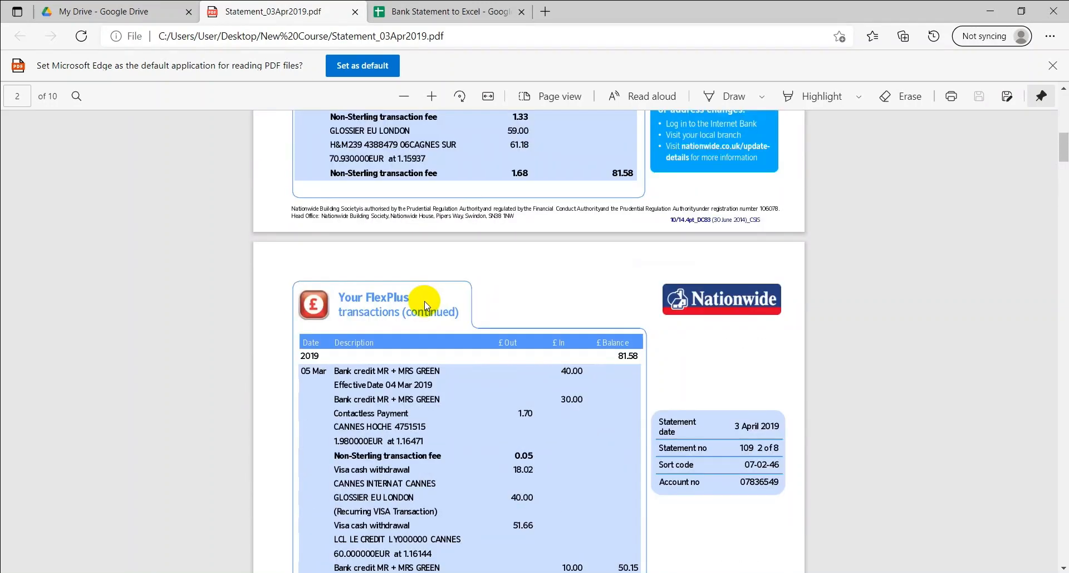
scroll(427, 309, up, 5)
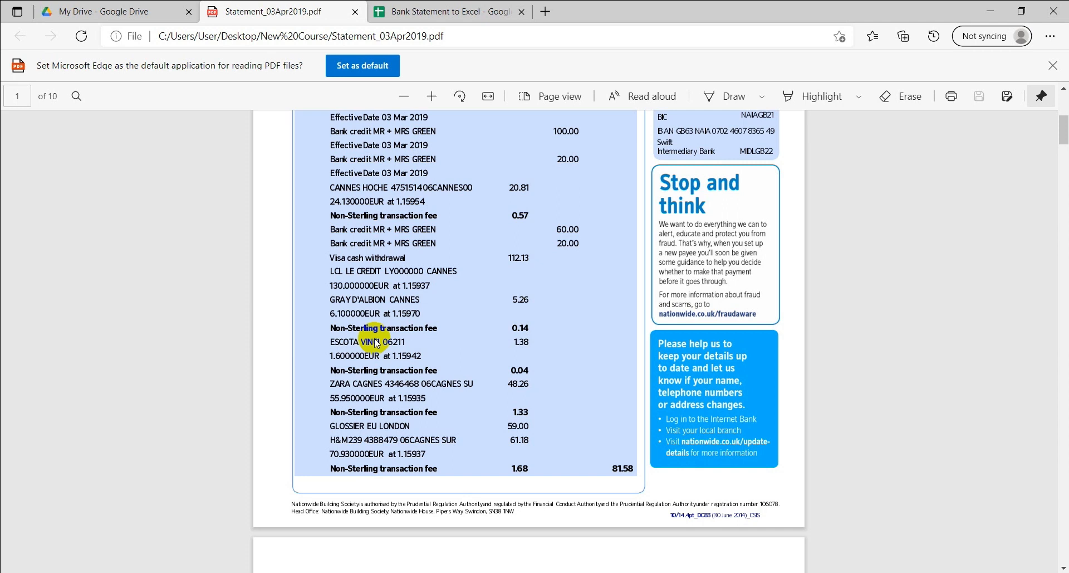
scroll(414, 337, up, 6)
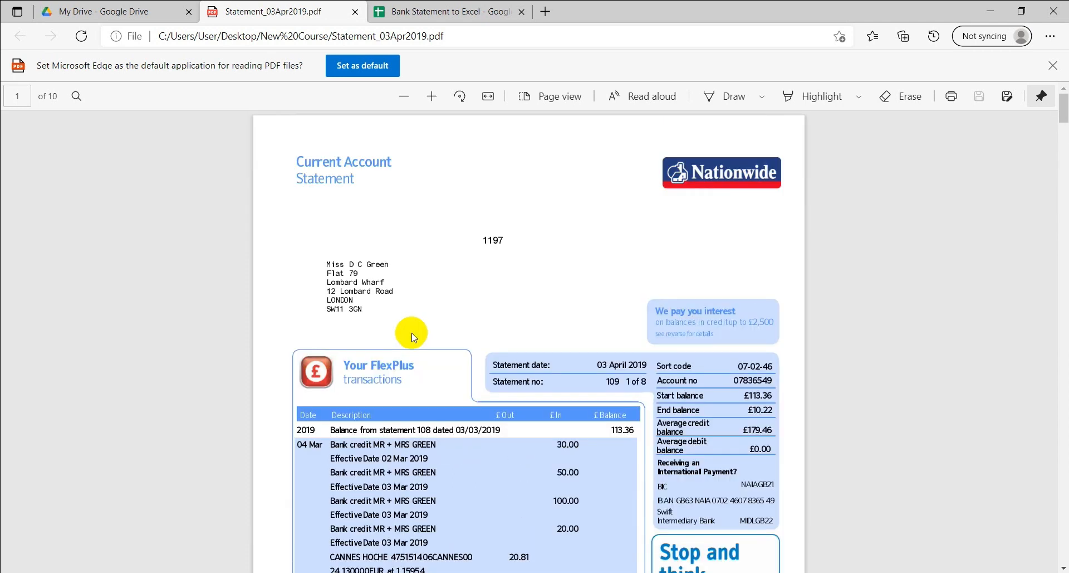